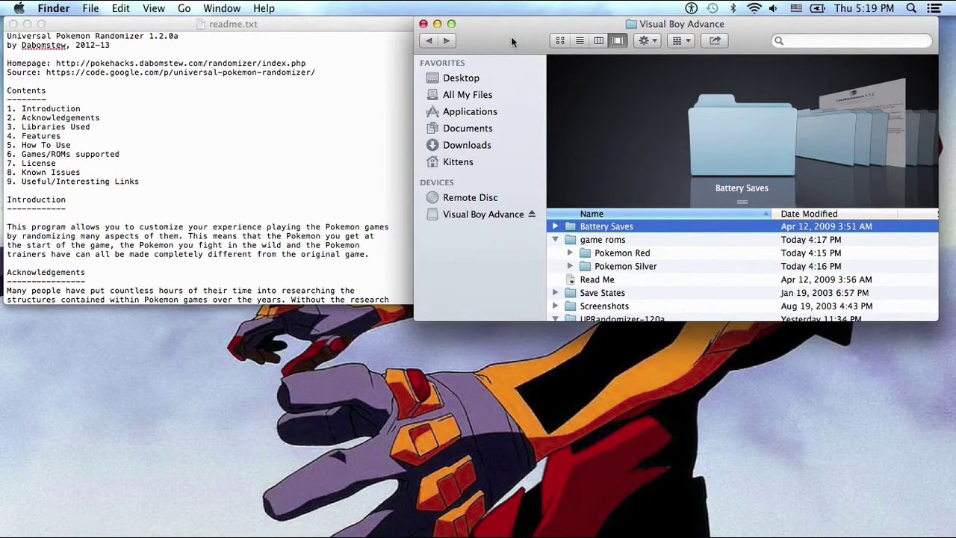
Look over the Visual Boy Advance folder's contents, collapse the expanded UPRandomizer-120a listing and open that folder
{"action": "left_click_drag", "start_coordinate": [511, 36], "coordinate": [528, 35]}
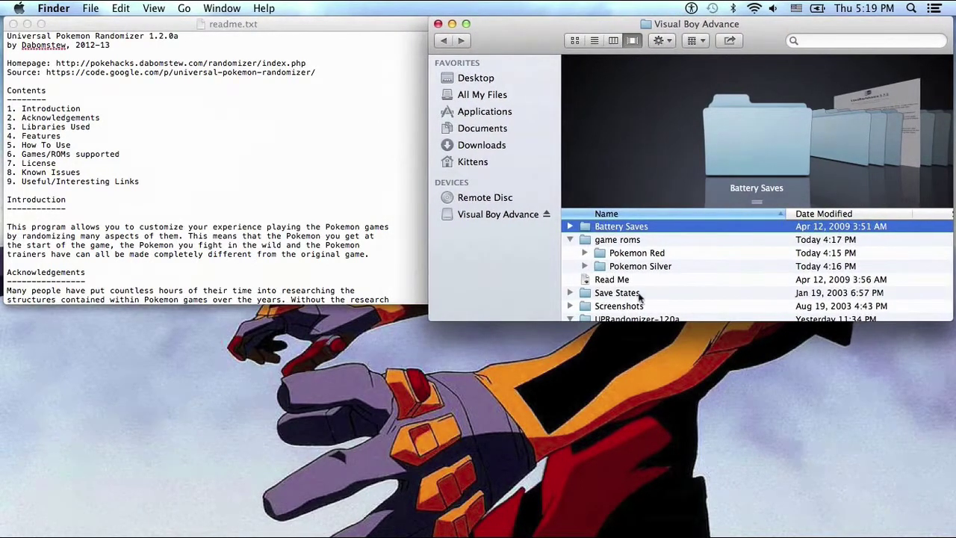
{"action": "scroll", "coordinate": [663, 297], "scroll_direction": "down", "scroll_amount": 5}
{"action": "scroll", "coordinate": [663, 296], "scroll_direction": "up", "scroll_amount": 5}
{"action": "scroll", "coordinate": [635, 252], "scroll_direction": "down", "scroll_amount": 5}
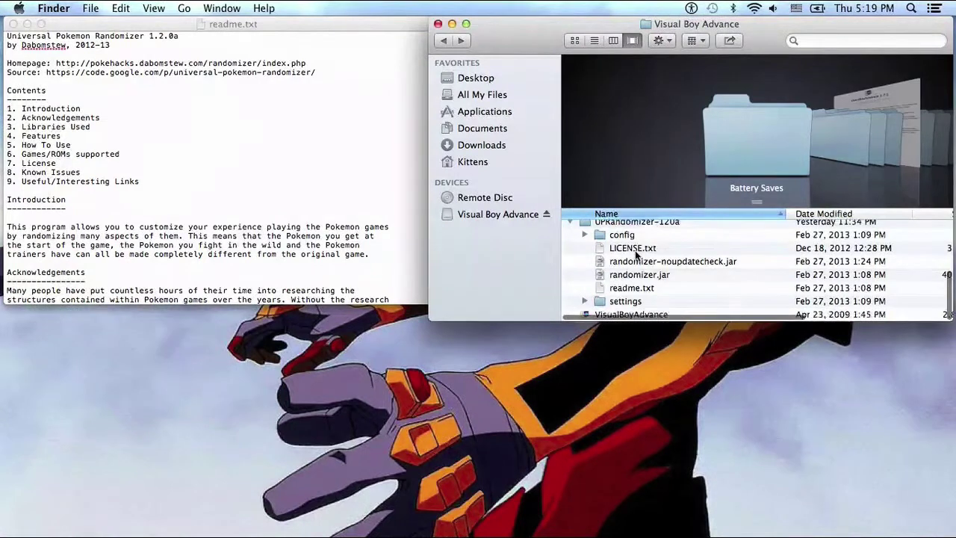
{"action": "scroll", "coordinate": [636, 252], "scroll_direction": "up", "scroll_amount": 2}
{"action": "left_click", "coordinate": [569, 251]}
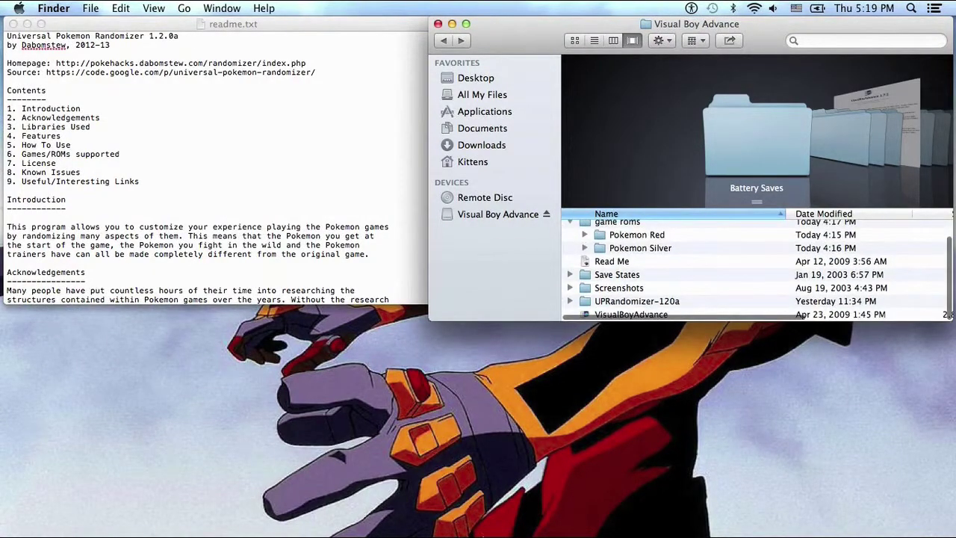
{"action": "mouse_move", "coordinate": [497, 531]}
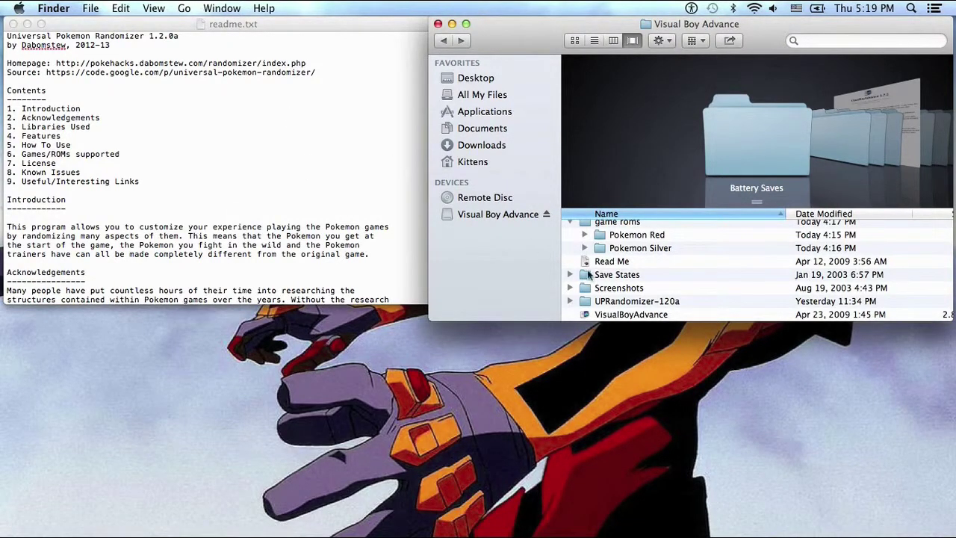
{"action": "scroll", "coordinate": [650, 288], "scroll_direction": "up", "scroll_amount": 1}
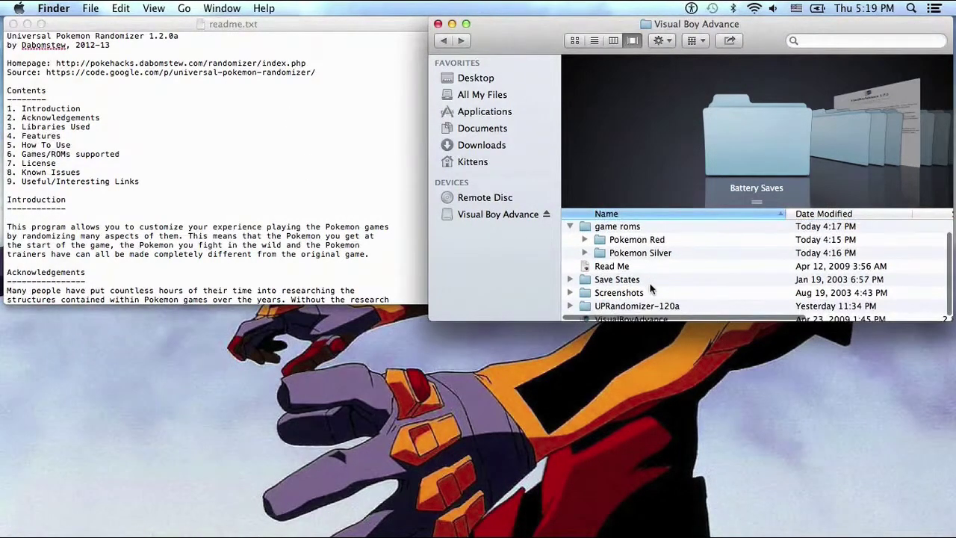
{"action": "left_click", "coordinate": [602, 307]}
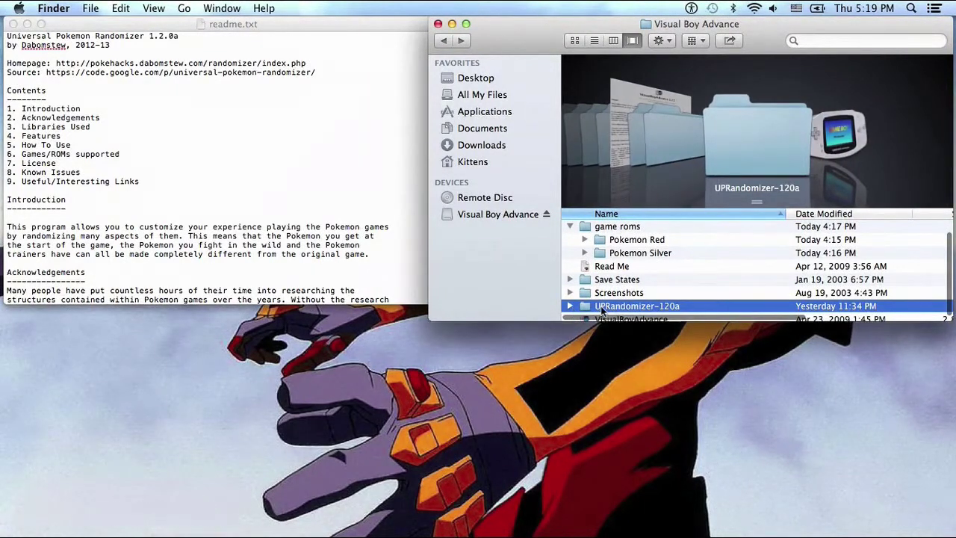
{"action": "double_click", "coordinate": [601, 305]}
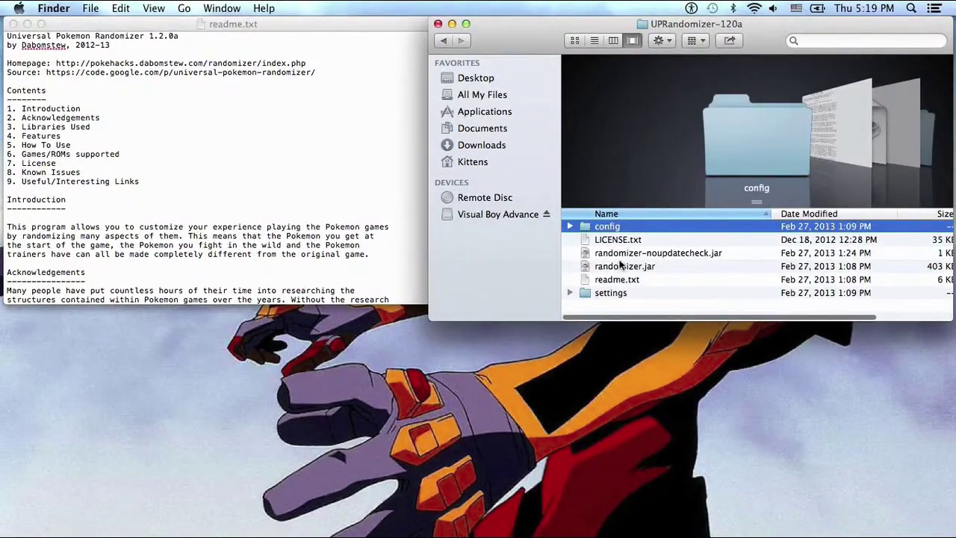
Read through readme.txt, covering the randomizer's features, usage instructions and list of supported ROMs
{"action": "left_click", "coordinate": [622, 266]}
{"action": "left_click", "coordinate": [659, 279]}
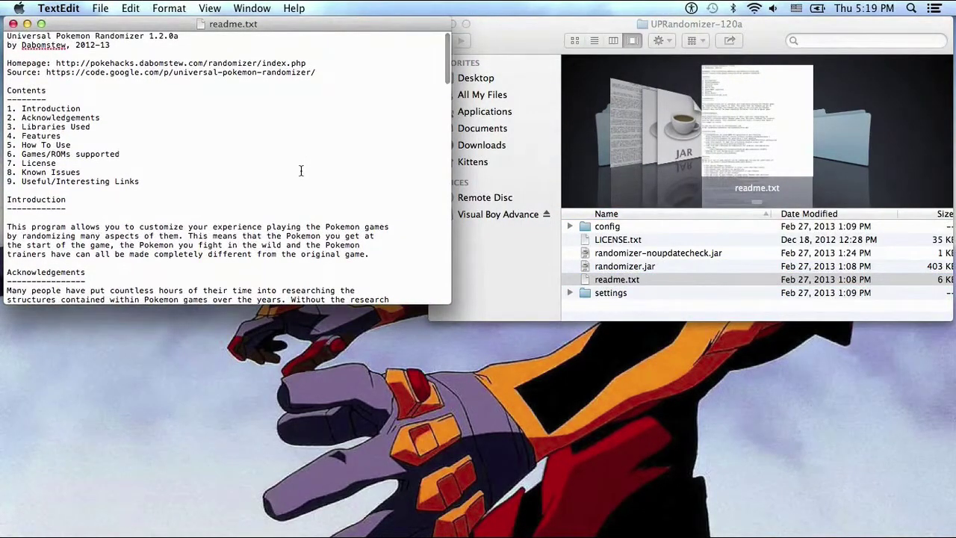
{"action": "scroll", "coordinate": [301, 171], "scroll_direction": "down", "scroll_amount": 15}
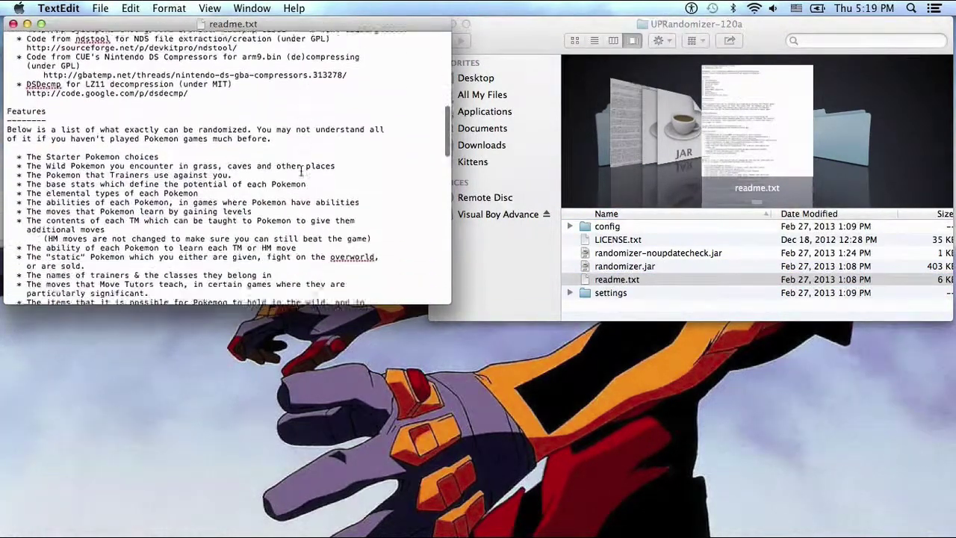
{"action": "scroll", "coordinate": [301, 171], "scroll_direction": "down", "scroll_amount": 10}
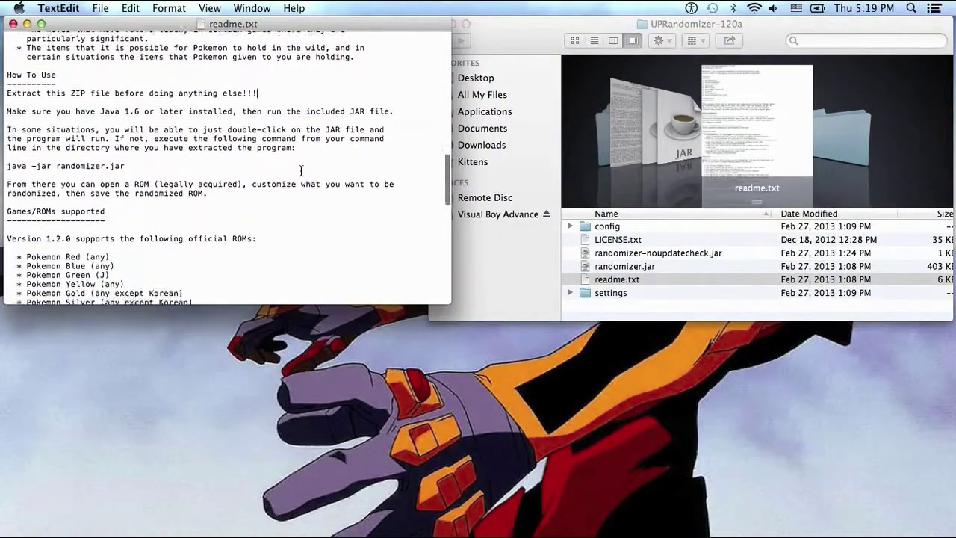
{"action": "scroll", "coordinate": [301, 171], "scroll_direction": "up", "scroll_amount": 5}
{"action": "scroll", "coordinate": [301, 171], "scroll_direction": "down", "scroll_amount": 15}
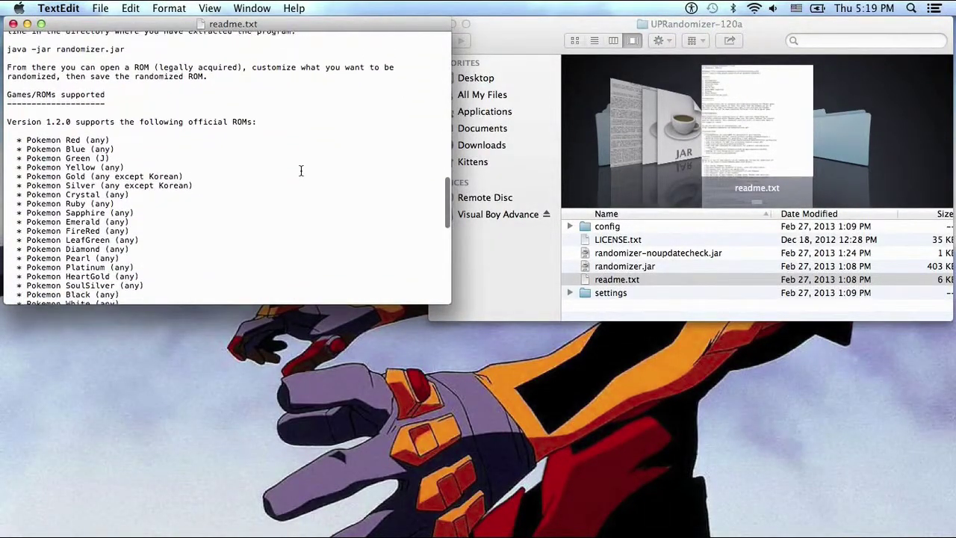
{"action": "scroll", "coordinate": [301, 171], "scroll_direction": "down", "scroll_amount": 8}
{"action": "scroll", "coordinate": [301, 171], "scroll_direction": "up", "scroll_amount": 10}
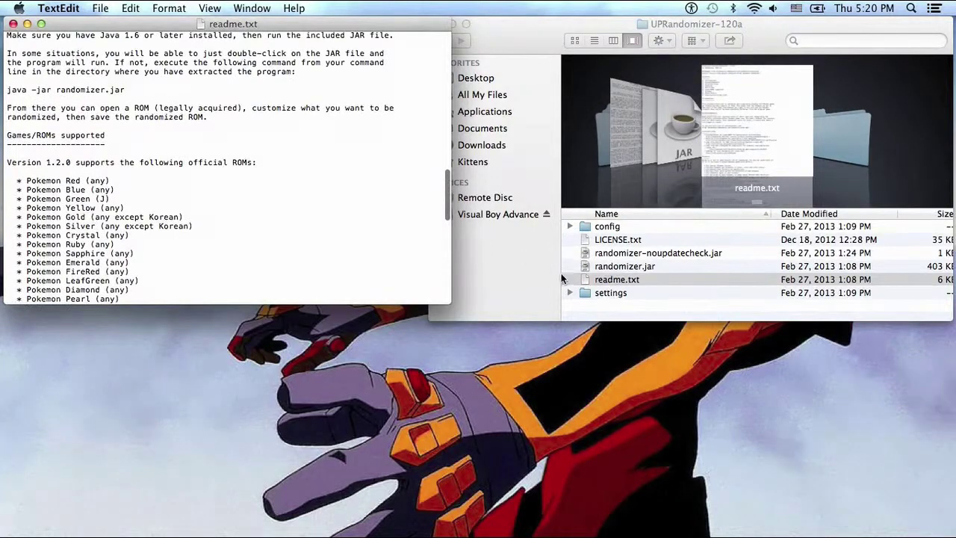
Launch randomizer.jar and load Pokemon Red.gb from the Pokemon Red folder inside game roms
{"action": "left_click", "coordinate": [609, 297]}
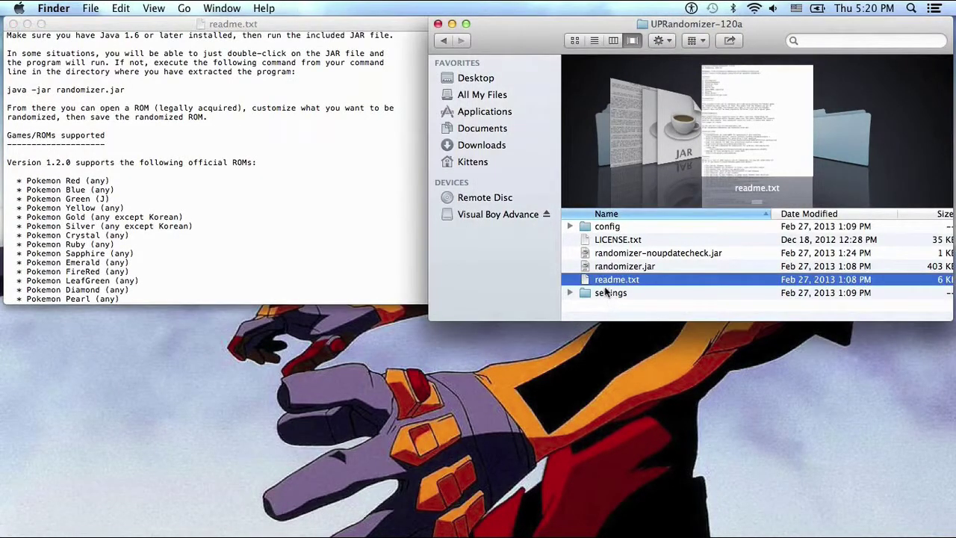
{"action": "double_click", "coordinate": [640, 269]}
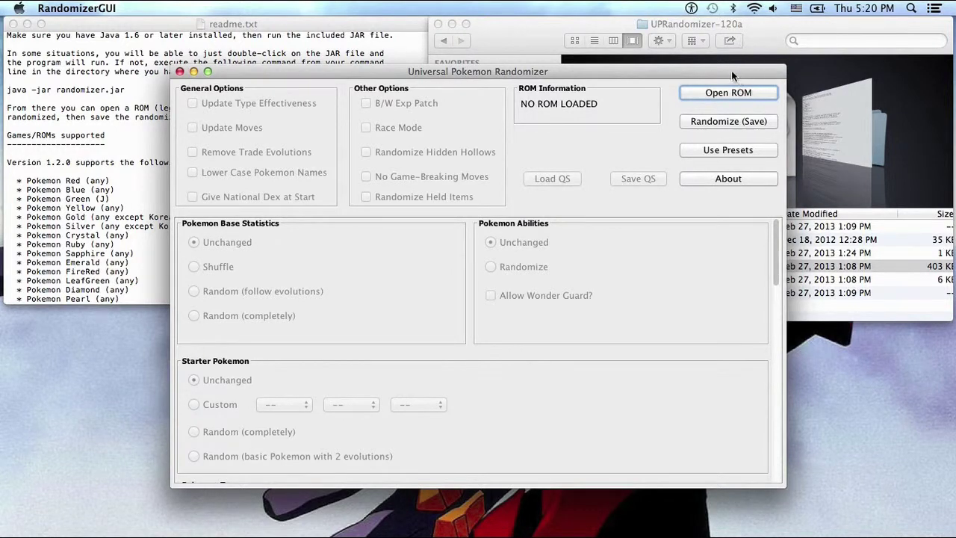
{"action": "left_click", "coordinate": [747, 93]}
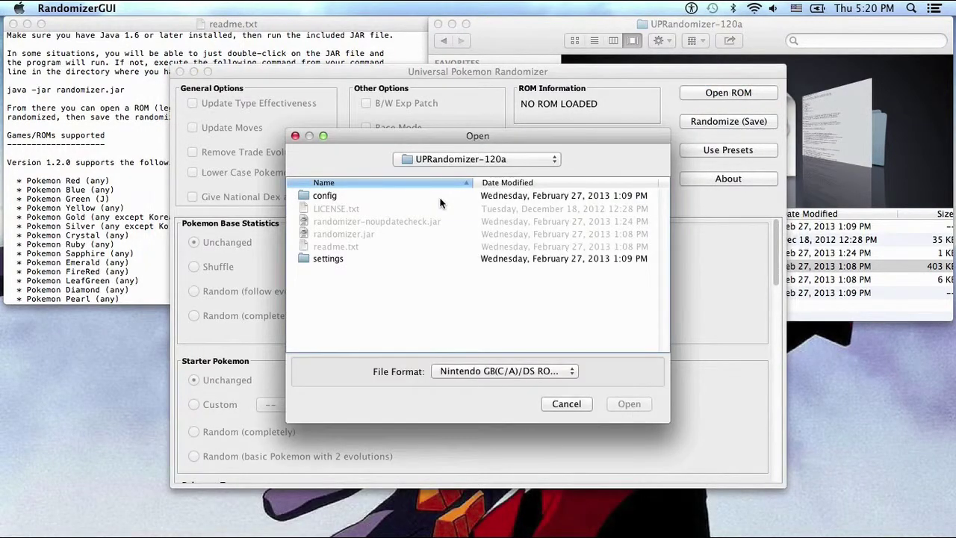
{"action": "left_click", "coordinate": [518, 160]}
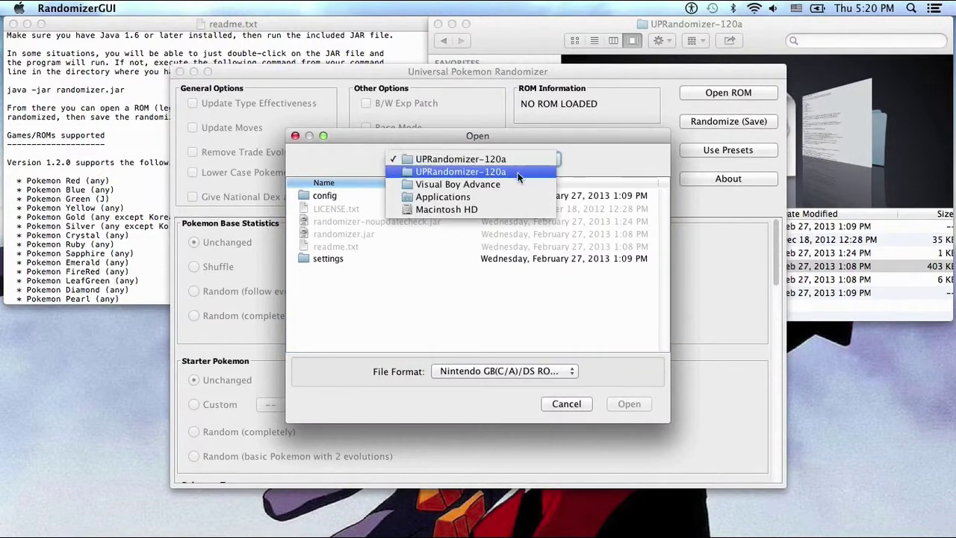
{"action": "left_click", "coordinate": [515, 190]}
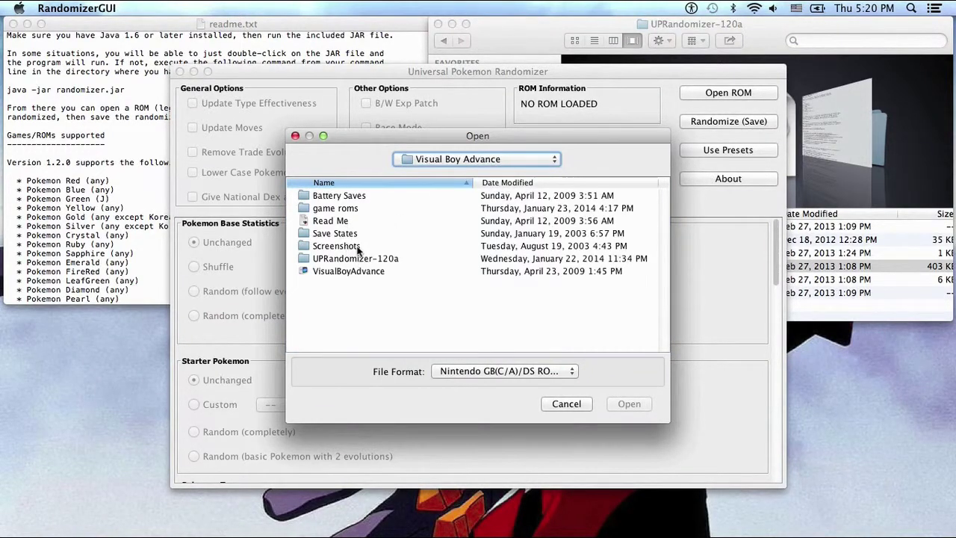
{"action": "left_click", "coordinate": [347, 211]}
{"action": "double_click", "coordinate": [346, 212]}
{"action": "double_click", "coordinate": [387, 195]}
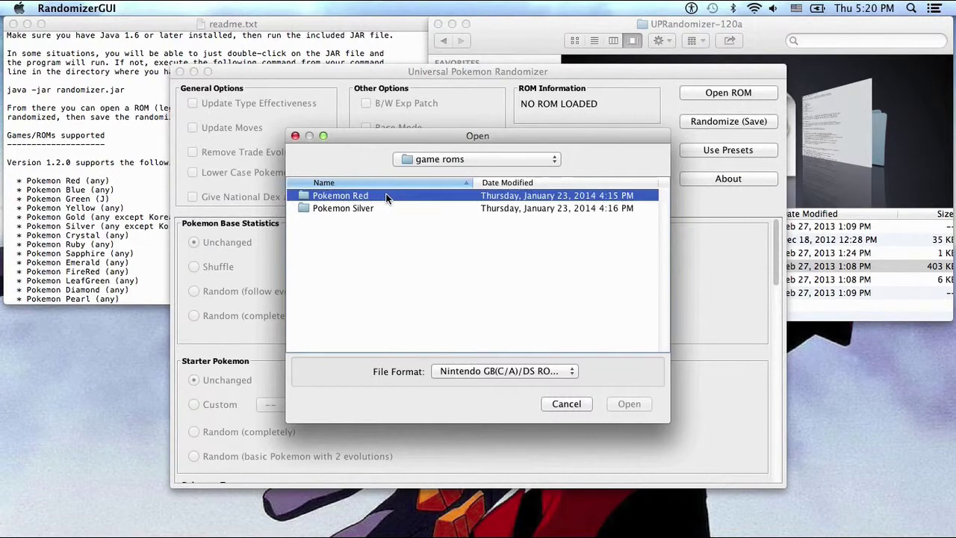
{"action": "left_click", "coordinate": [387, 196]}
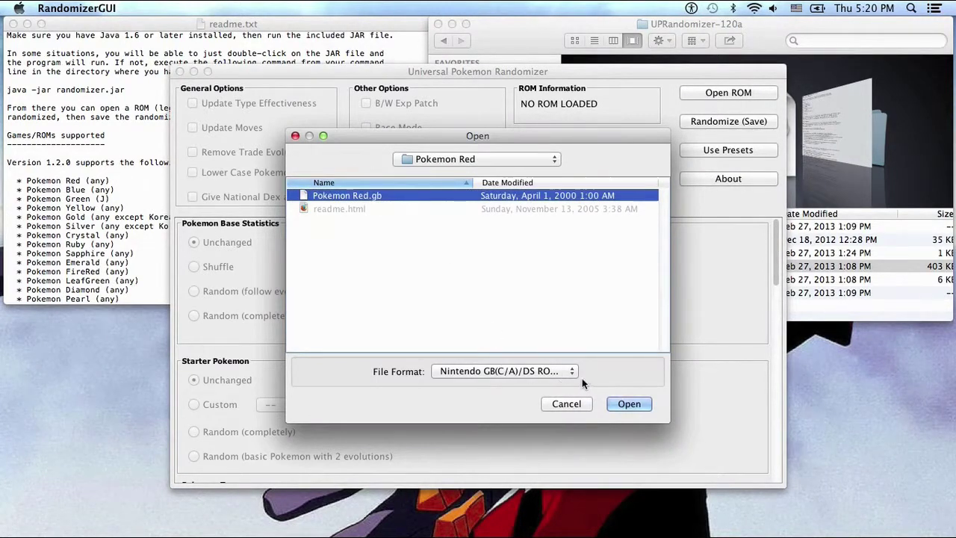
{"action": "left_click", "coordinate": [627, 404]}
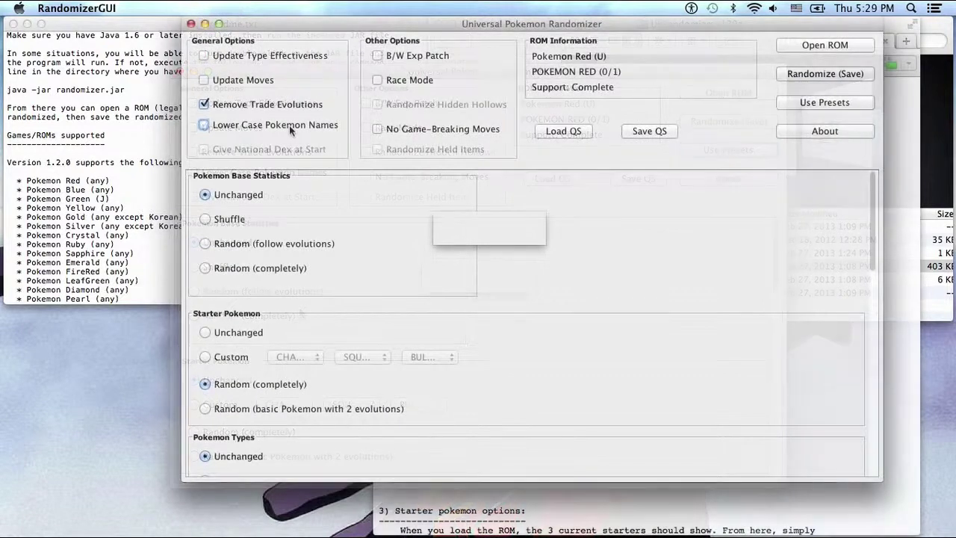
Enable the Lower Case Pokemon Names general option
{"action": "left_click", "coordinate": [287, 124]}
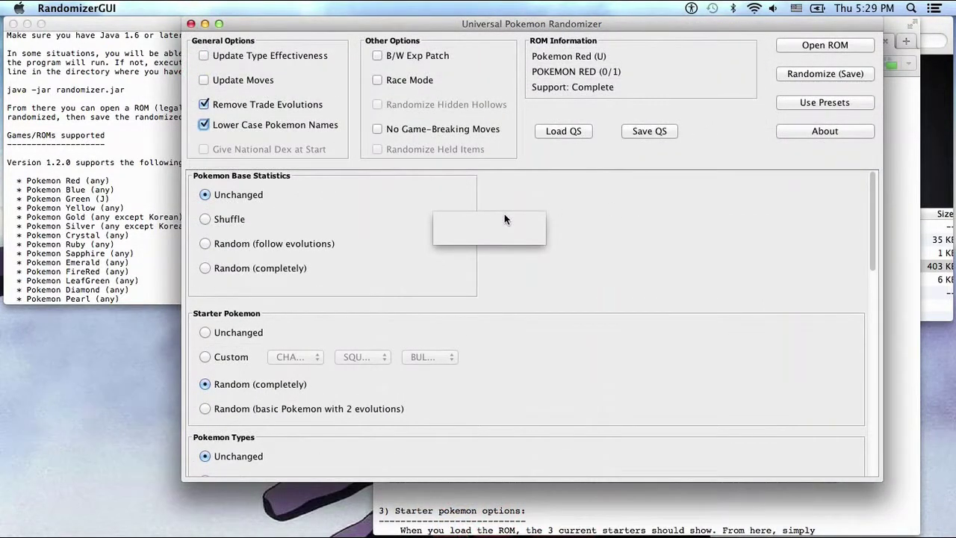
Review the randomization settings from base statistics and starters through trainers, wild and static Pokemon to TMs, HMs and Move Tutors
{"action": "left_click_drag", "start_coordinate": [876, 184], "coordinate": [853, 306]}
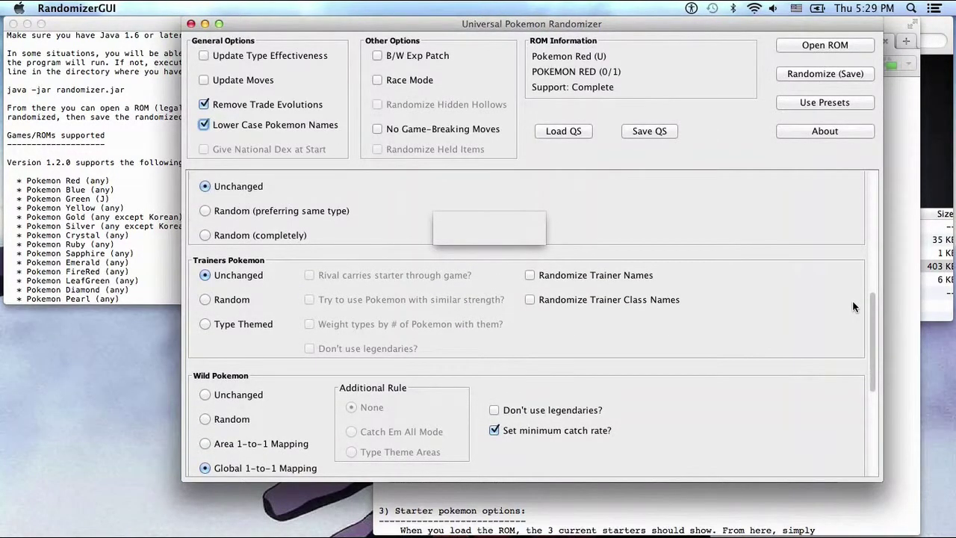
{"action": "mouse_move", "coordinate": [362, 282]}
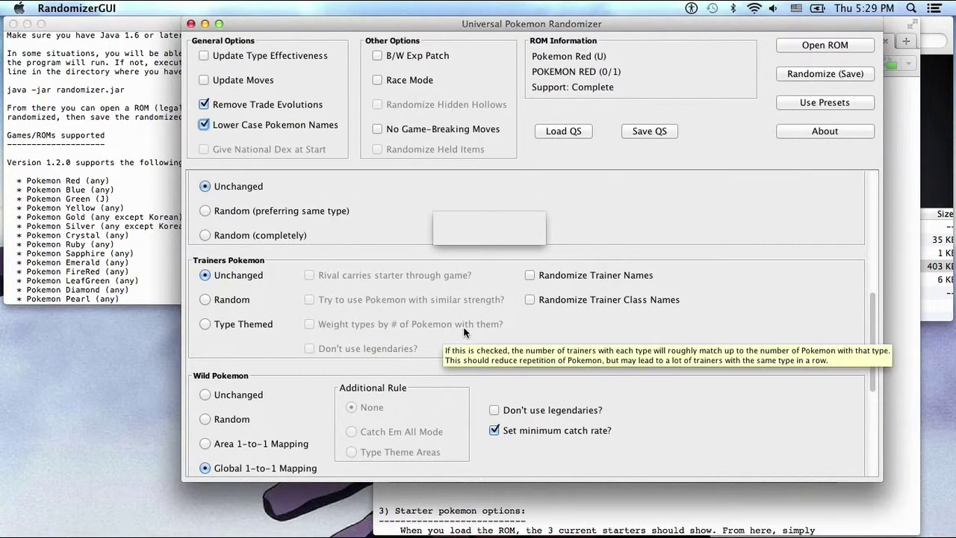
{"action": "left_click", "coordinate": [529, 276]}
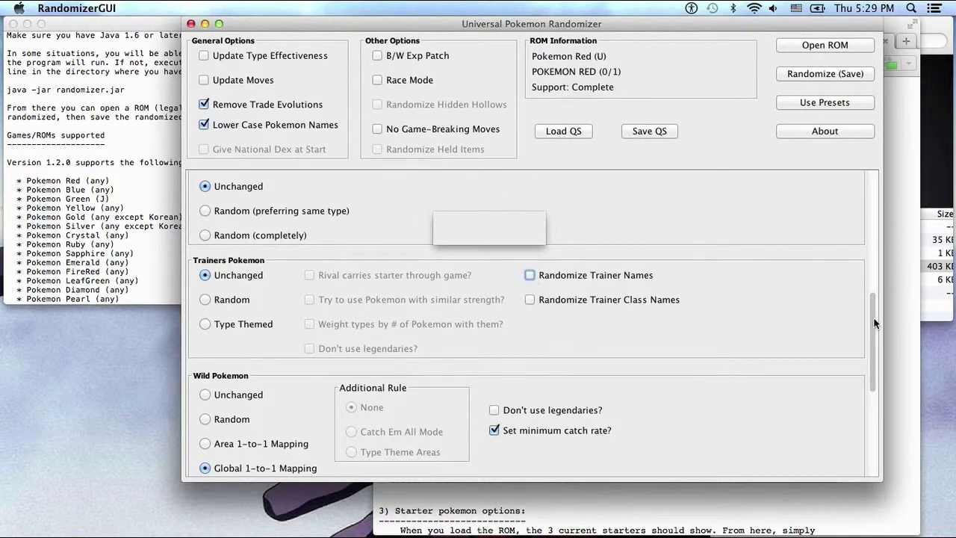
{"action": "mouse_move", "coordinate": [874, 320]}
{"action": "left_mouse_down"}
{"action": "mouse_move", "coordinate": [870, 335]}
{"action": "mouse_move", "coordinate": [869, 325]}
{"action": "left_mouse_up"}
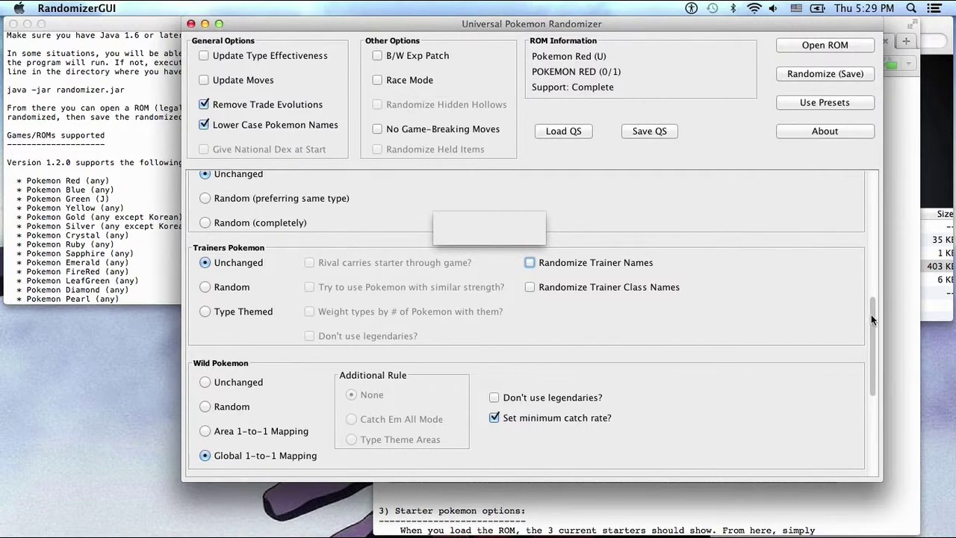
{"action": "left_click_drag", "start_coordinate": [871, 315], "coordinate": [878, 139]}
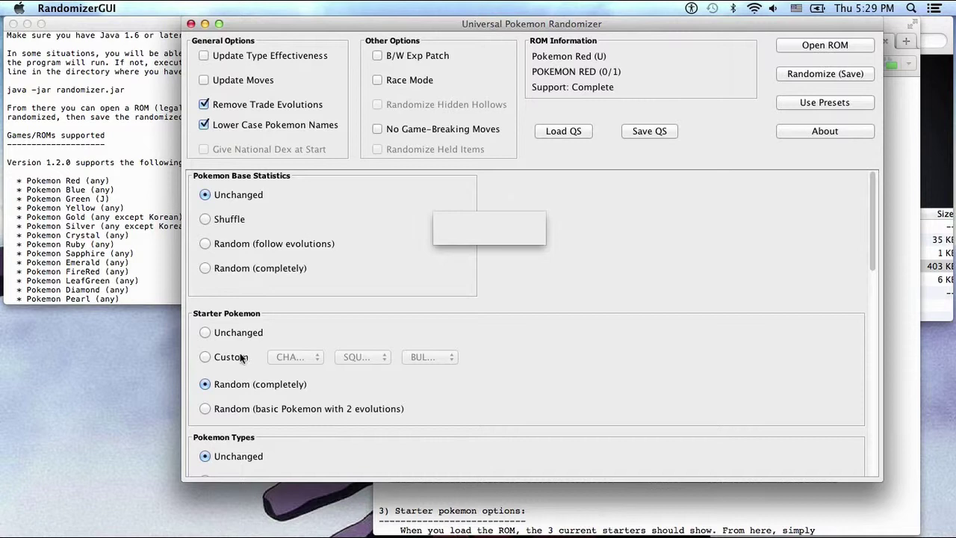
{"action": "left_click_drag", "start_coordinate": [872, 222], "coordinate": [877, 340]}
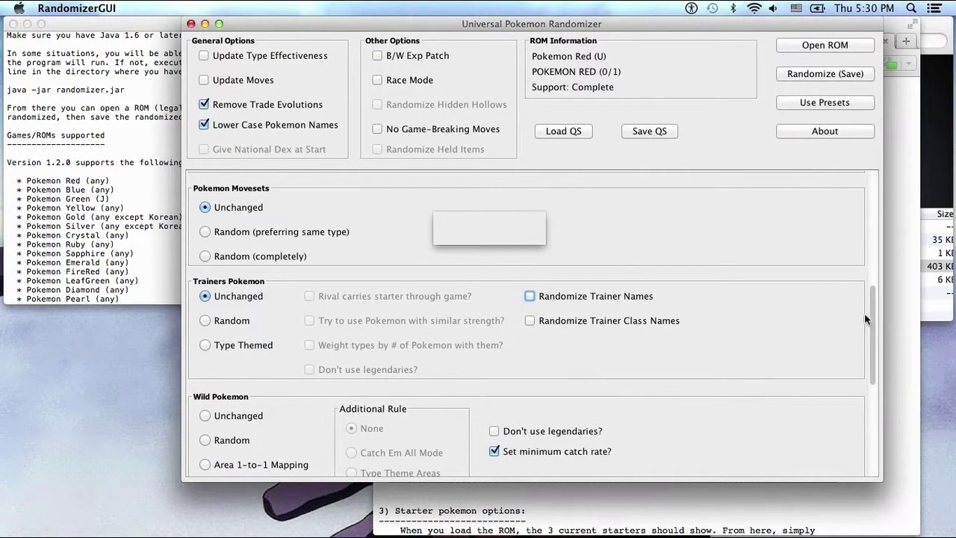
{"action": "left_click_drag", "start_coordinate": [875, 319], "coordinate": [870, 386]}
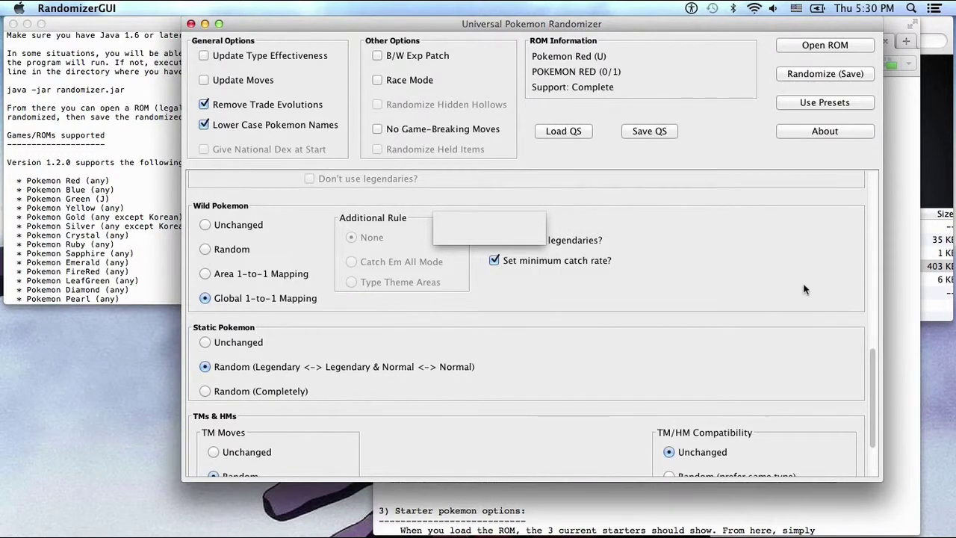
{"action": "mouse_move", "coordinate": [875, 370]}
{"action": "left_mouse_down"}
{"action": "mouse_move", "coordinate": [874, 359]}
{"action": "mouse_move", "coordinate": [873, 390]}
{"action": "left_mouse_up"}
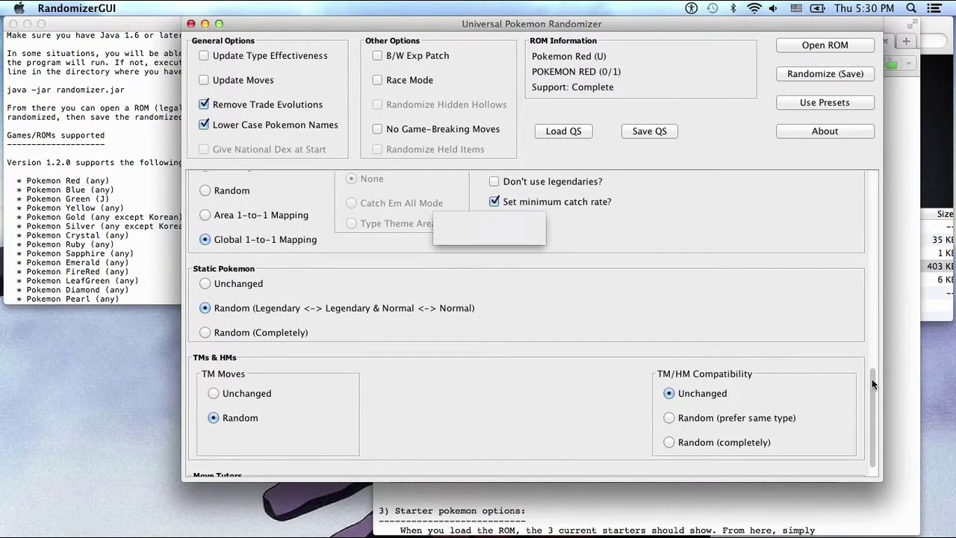
{"action": "left_click_drag", "start_coordinate": [871, 384], "coordinate": [874, 415]}
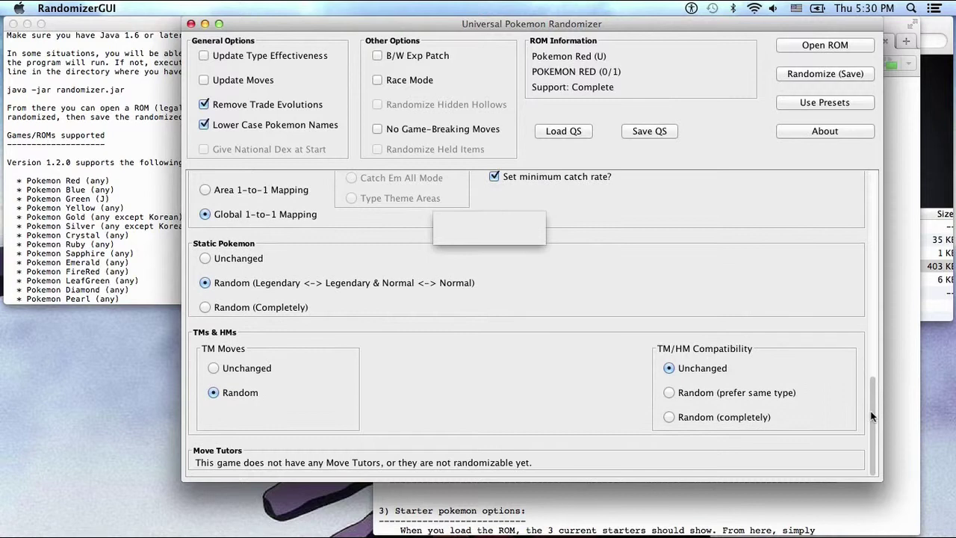
Save the current randomization options as a quick settings file named "Mecha1388 Rom Settings" in the settings folder
{"action": "left_click", "coordinate": [647, 130]}
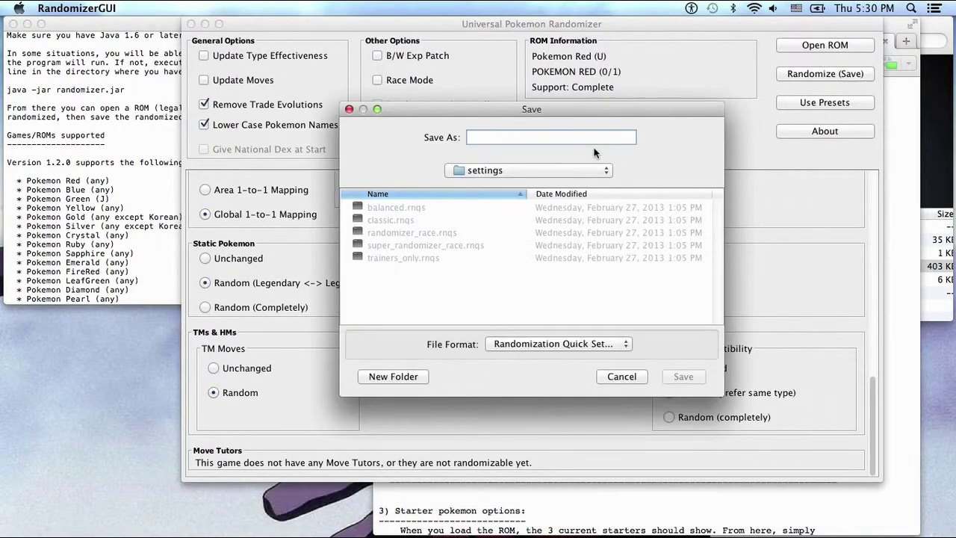
{"action": "left_click", "coordinate": [544, 172]}
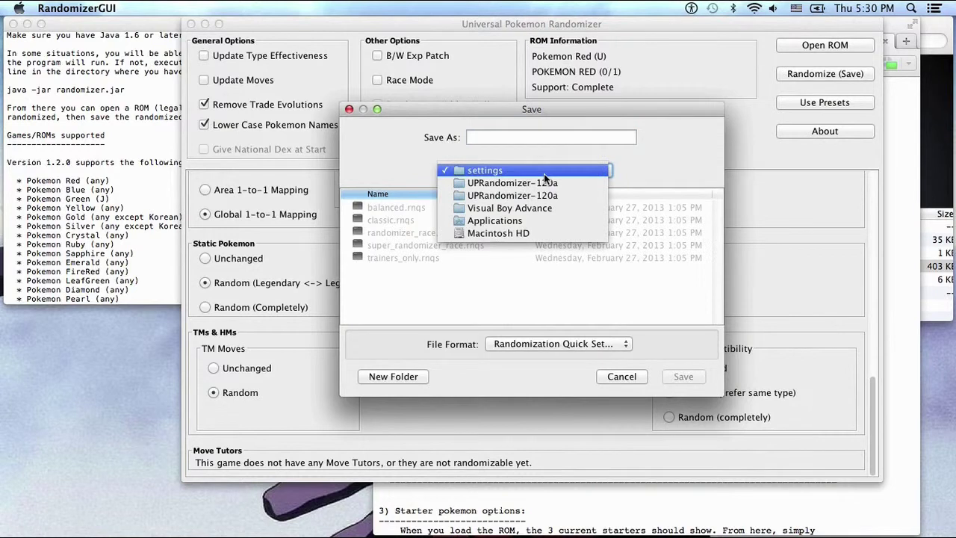
{"action": "left_click", "coordinate": [580, 170]}
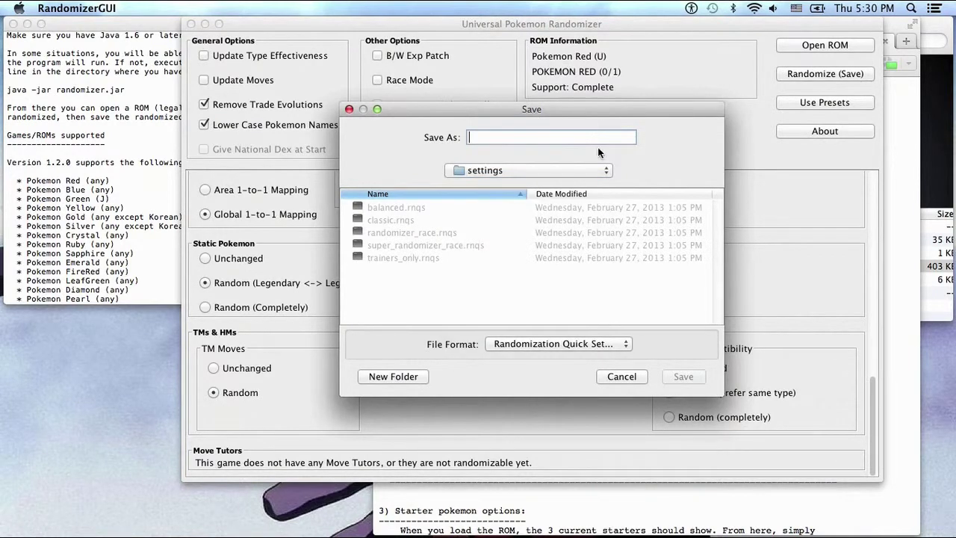
{"action": "type", "text": "Mesacha"}
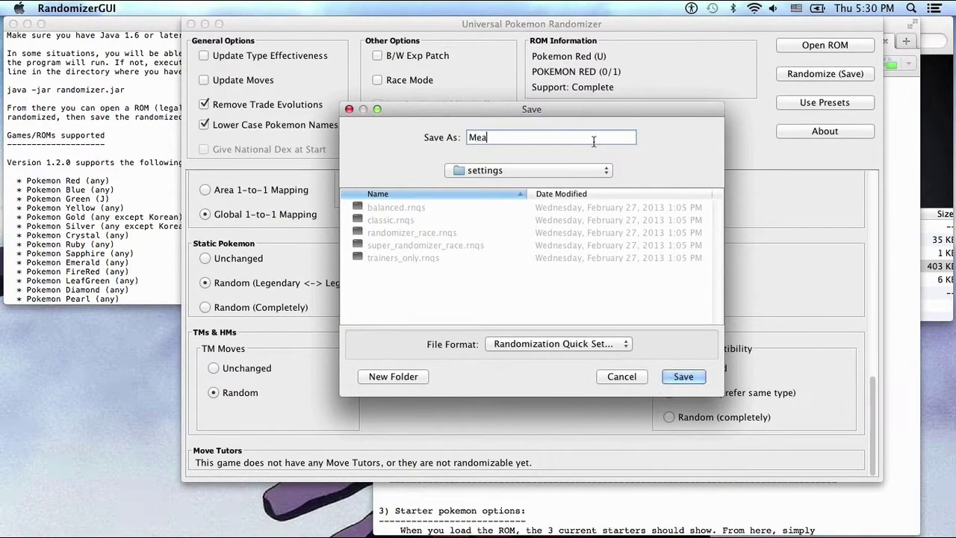
{"action": "key", "text": "BackSpace"}
{"action": "key", "text": "BackSpace"}
{"action": "key", "text": "BackSpace"}
{"action": "key", "text": "BackSpace"}
{"action": "key", "text": "BackSpace"}
{"action": "type", "text": "cha1388"}
{"action": "left_click_drag", "start_coordinate": [614, 110], "coordinate": [607, 168]}
{"action": "type", "text": "Rom Settings"}
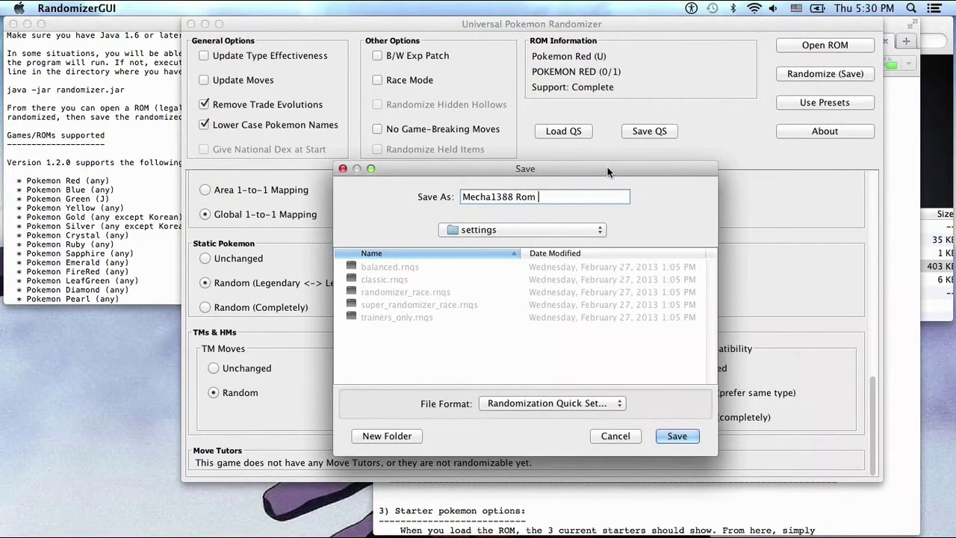
{"action": "left_click", "coordinate": [678, 435]}
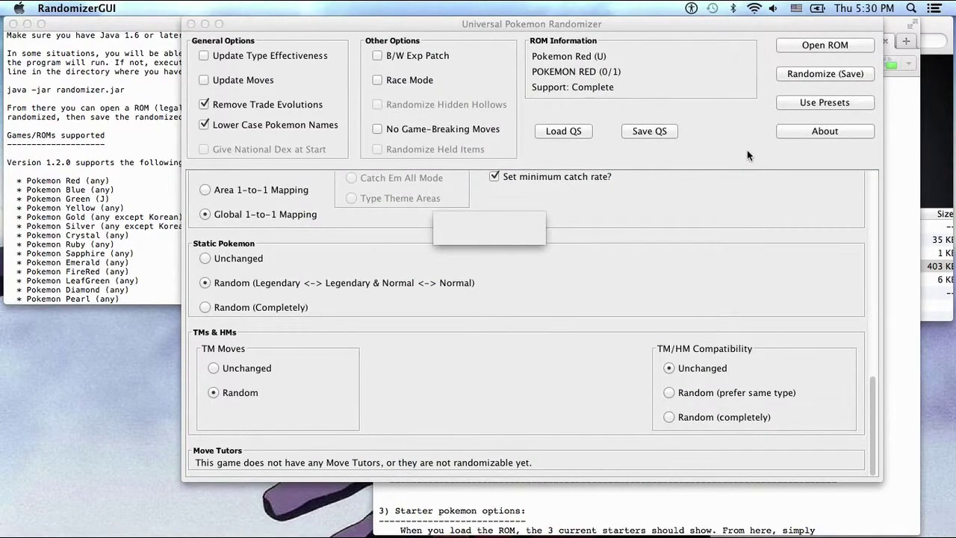
Recheck readme.txt for its usage instructions, supported ROMs and license notes, moving the randomizer window out of the way and back
{"action": "left_click_drag", "start_coordinate": [611, 28], "coordinate": [708, 62]}
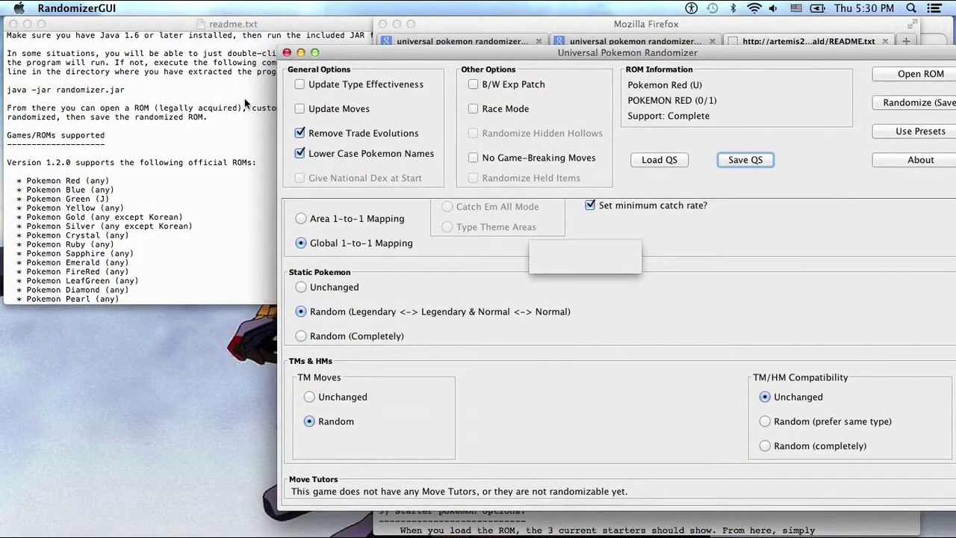
{"action": "scroll", "coordinate": [244, 98], "scroll_direction": "down", "scroll_amount": 15}
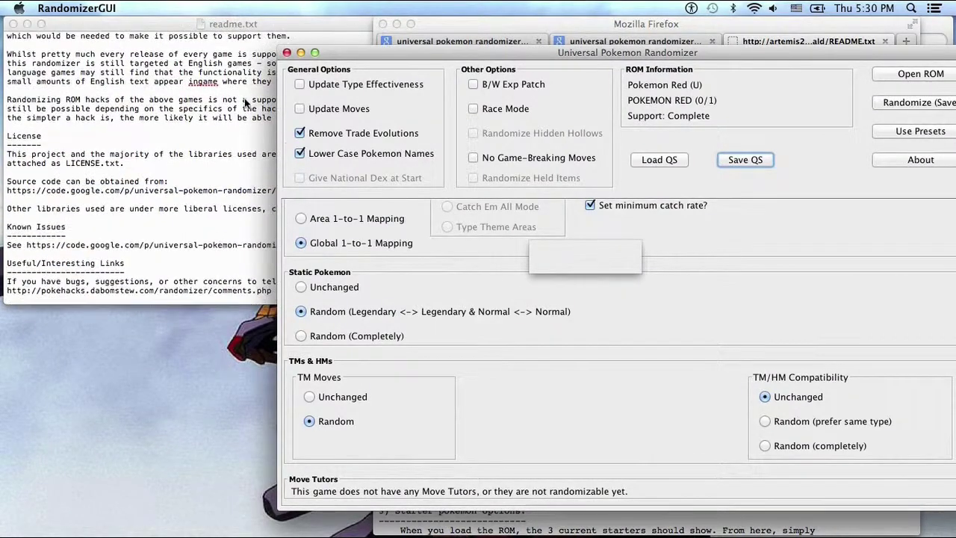
{"action": "scroll", "coordinate": [245, 101], "scroll_direction": "up", "scroll_amount": 10}
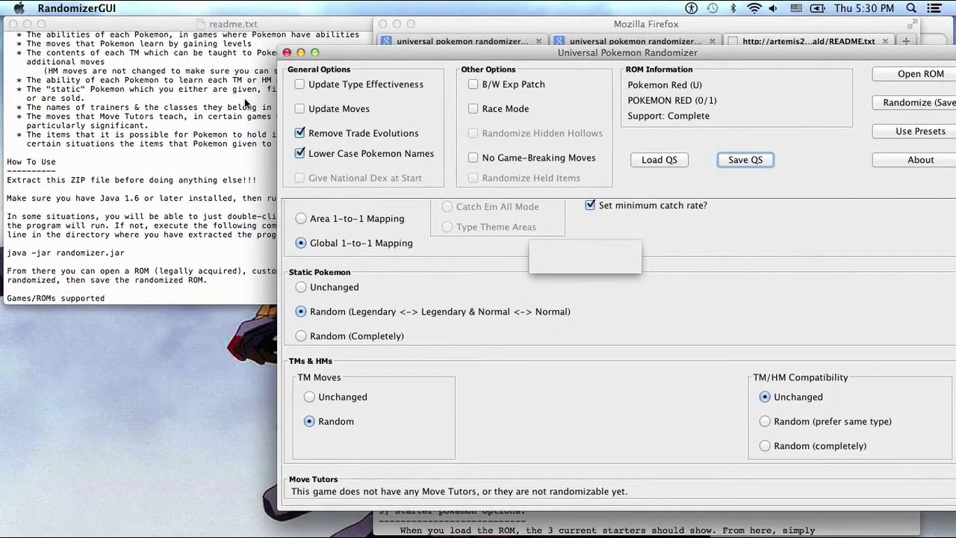
{"action": "scroll", "coordinate": [245, 98], "scroll_direction": "up", "scroll_amount": 1}
{"action": "scroll", "coordinate": [244, 98], "scroll_direction": "down", "scroll_amount": 3}
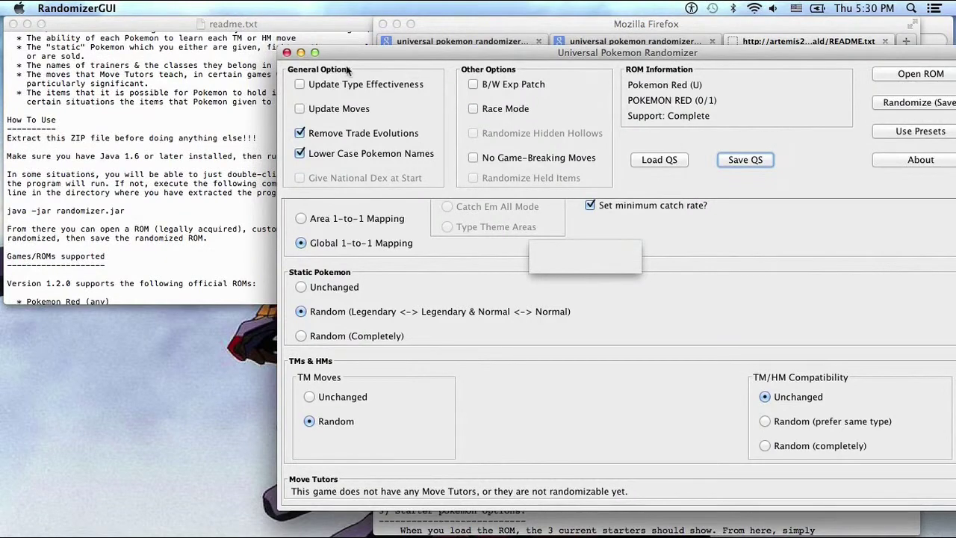
{"action": "left_click_drag", "start_coordinate": [360, 53], "coordinate": [346, 276]}
{"action": "left_click", "coordinate": [338, 241]}
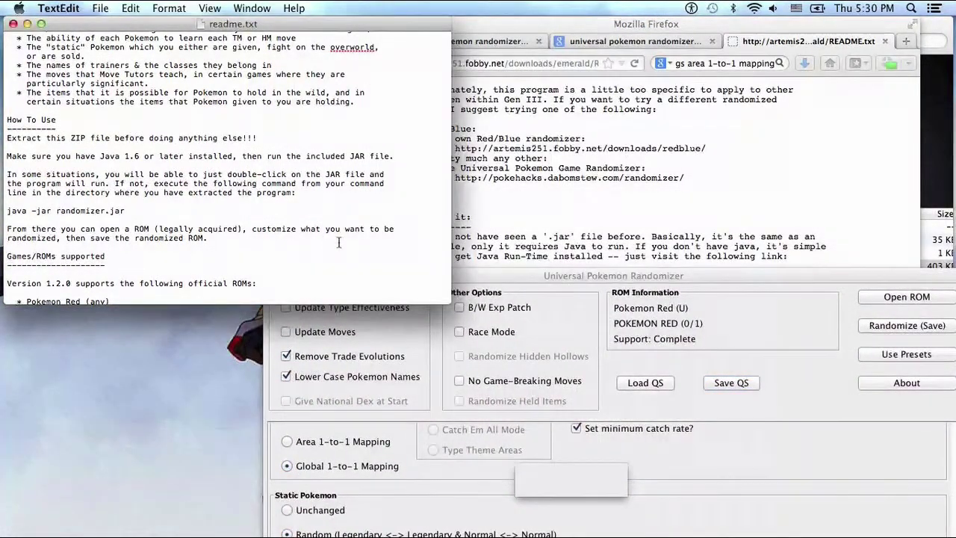
{"action": "left_click", "coordinate": [557, 275]}
{"action": "left_click_drag", "start_coordinate": [557, 276], "coordinate": [452, 99]}
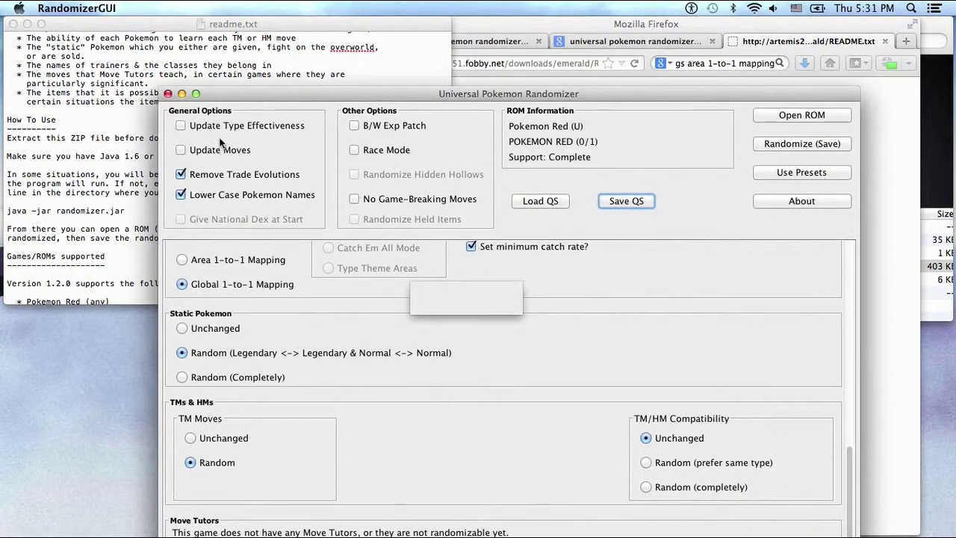
{"action": "left_click_drag", "start_coordinate": [546, 93], "coordinate": [461, 45]}
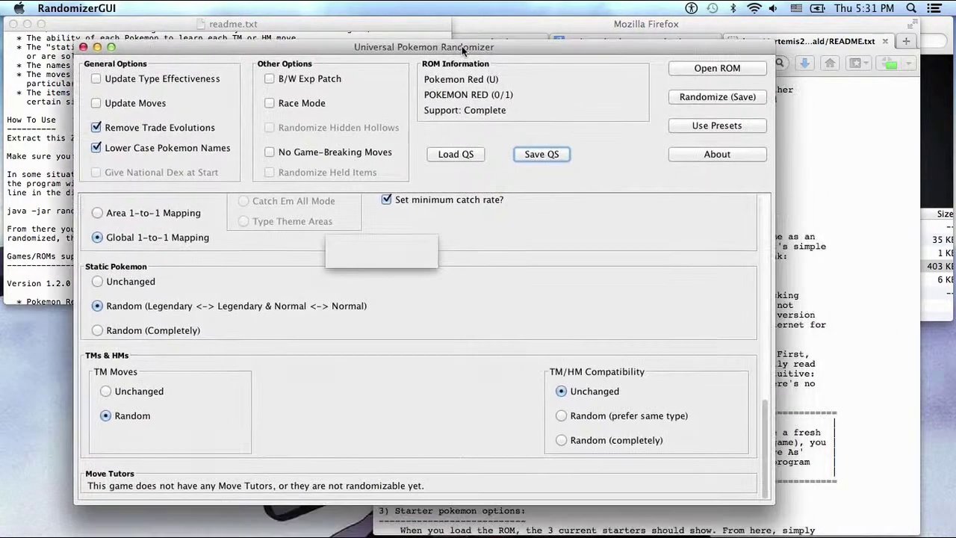
Randomize the game, saving it as mecha1388RandomRed in the Pokemon Red folder inside game roms, together with a log file
{"action": "left_click", "coordinate": [697, 99]}
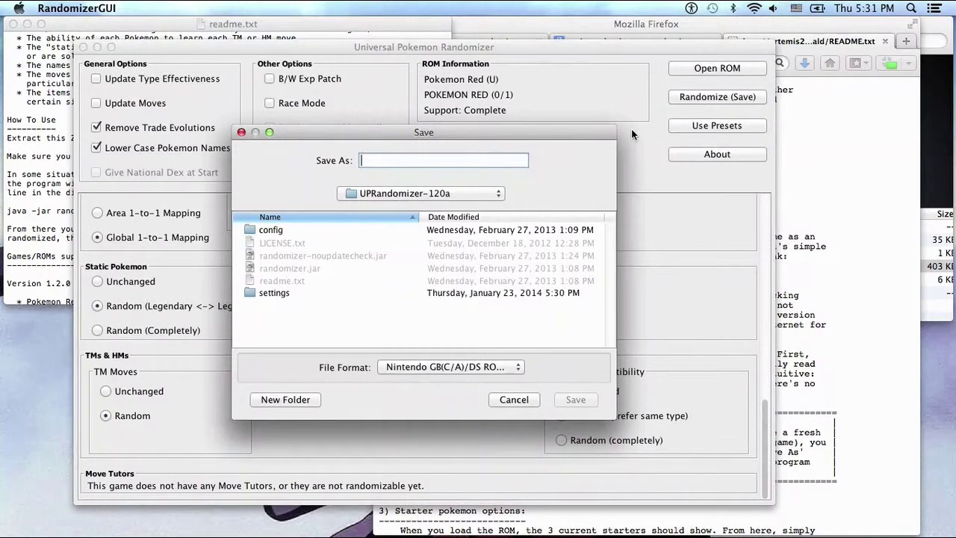
{"action": "left_click", "coordinate": [461, 188]}
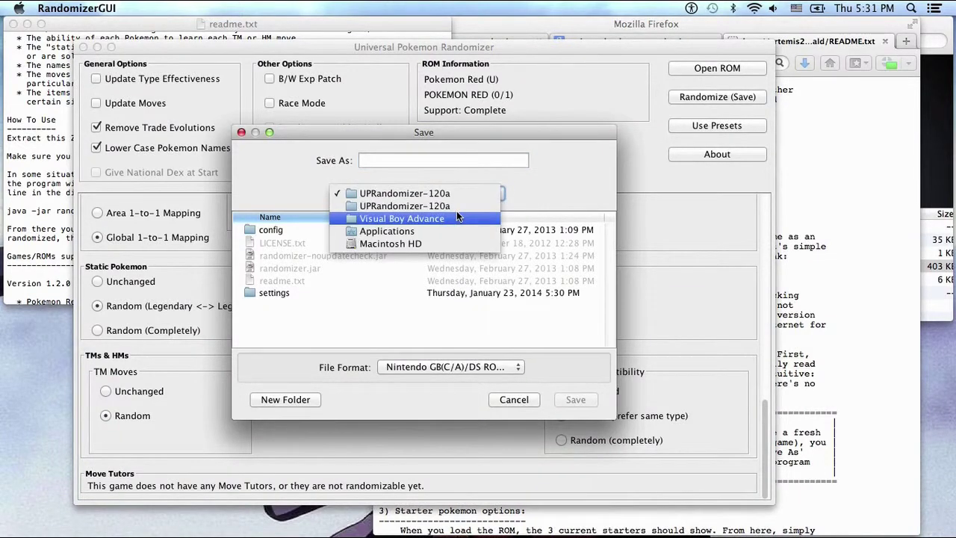
{"action": "left_click", "coordinate": [457, 211]}
{"action": "double_click", "coordinate": [291, 243]}
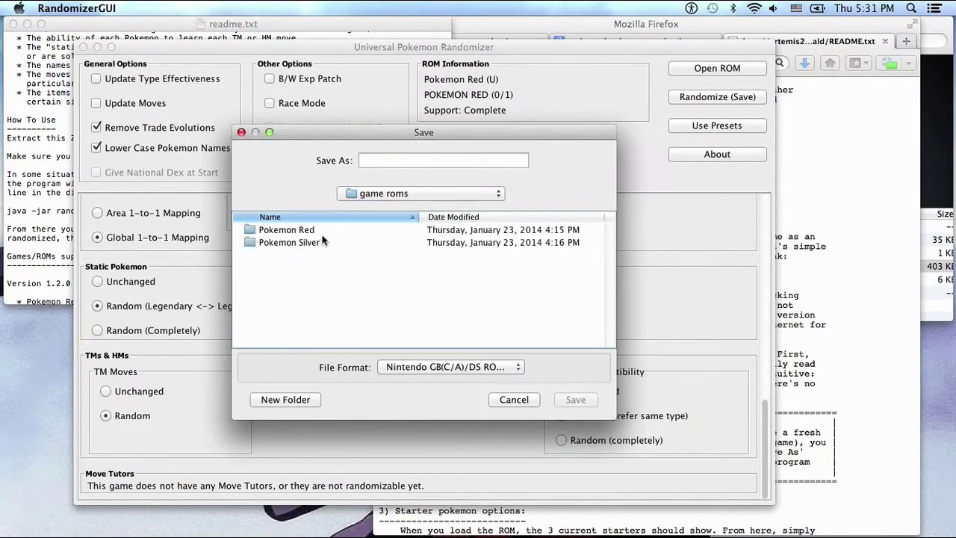
{"action": "double_click", "coordinate": [327, 231]}
{"action": "type", "text": "mea"}
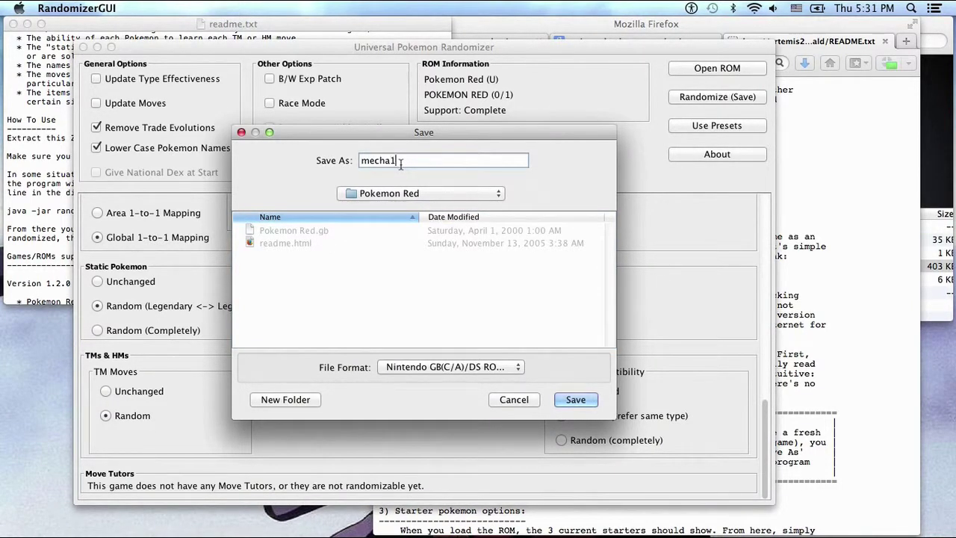
{"action": "type", "text": "ha1388RandomRed"}
{"action": "left_click", "coordinate": [563, 402]}
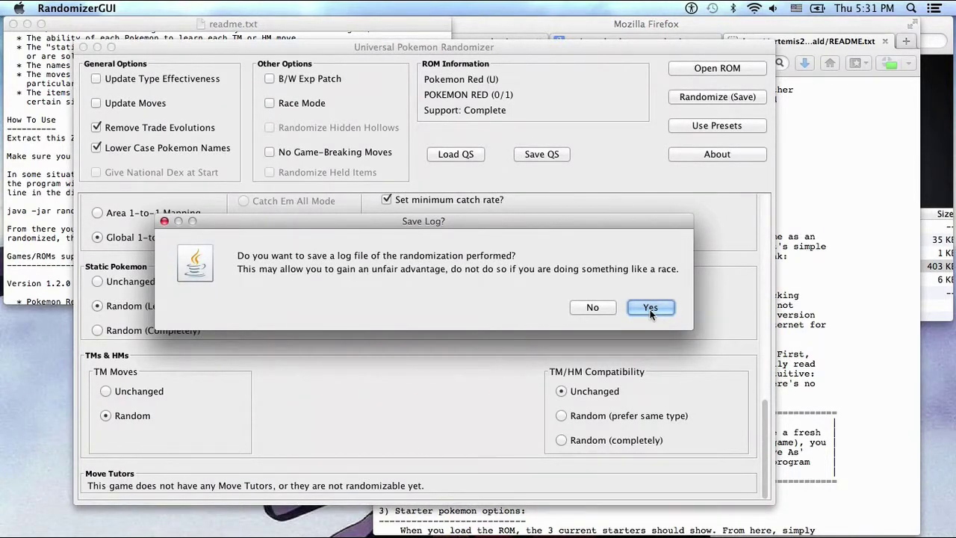
{"action": "left_click", "coordinate": [650, 310]}
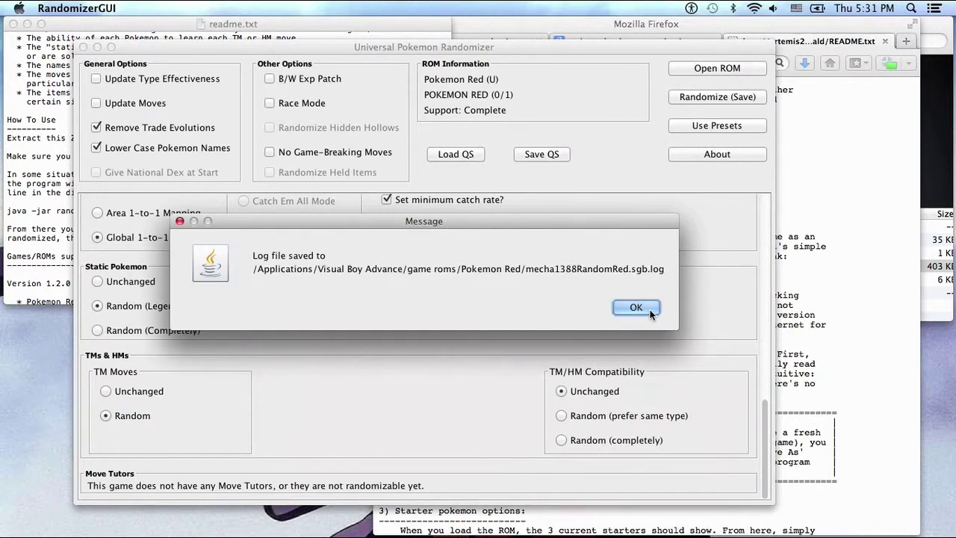
{"action": "left_click", "coordinate": [636, 308]}
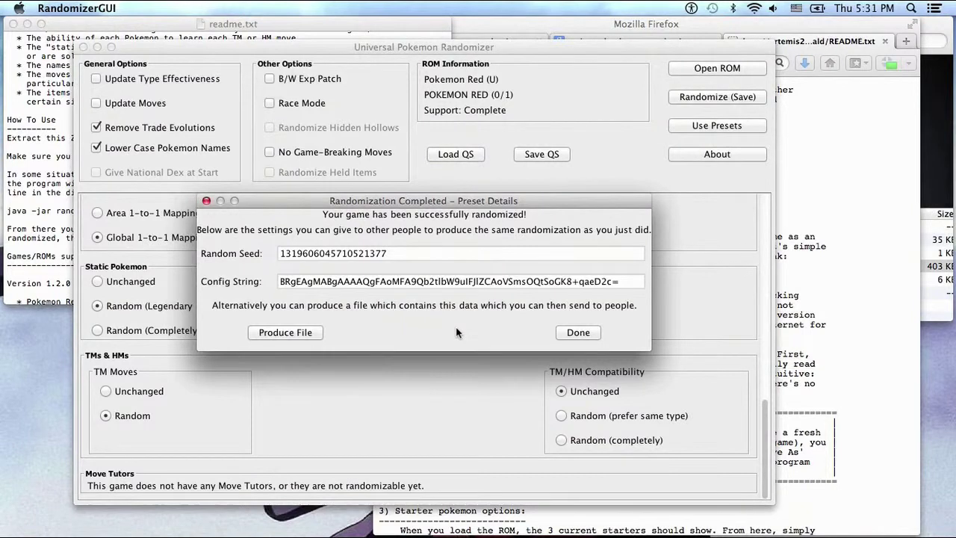
Produce a preset file named randomREd in the Pokemon Red folder inside game roms and finish with the preset details
{"action": "left_click", "coordinate": [303, 333]}
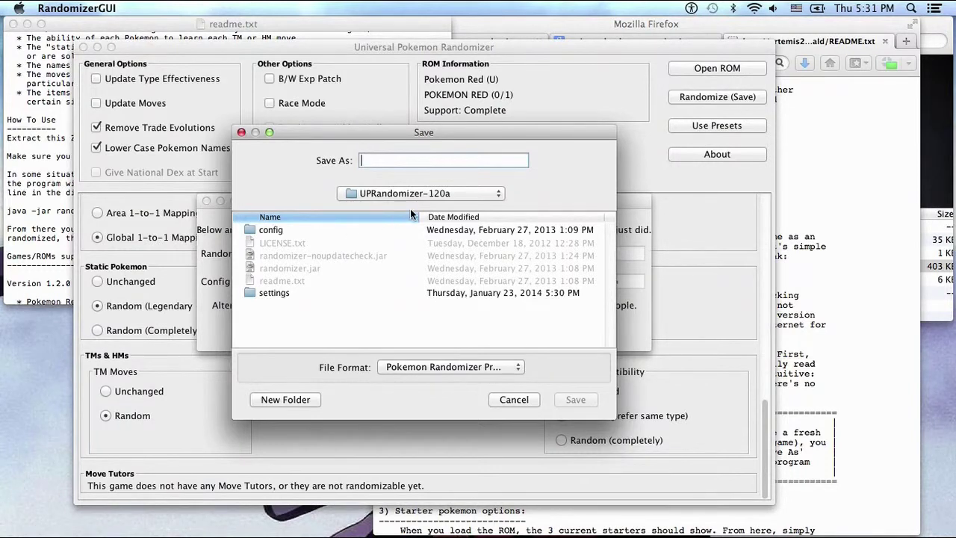
{"action": "left_click", "coordinate": [423, 194]}
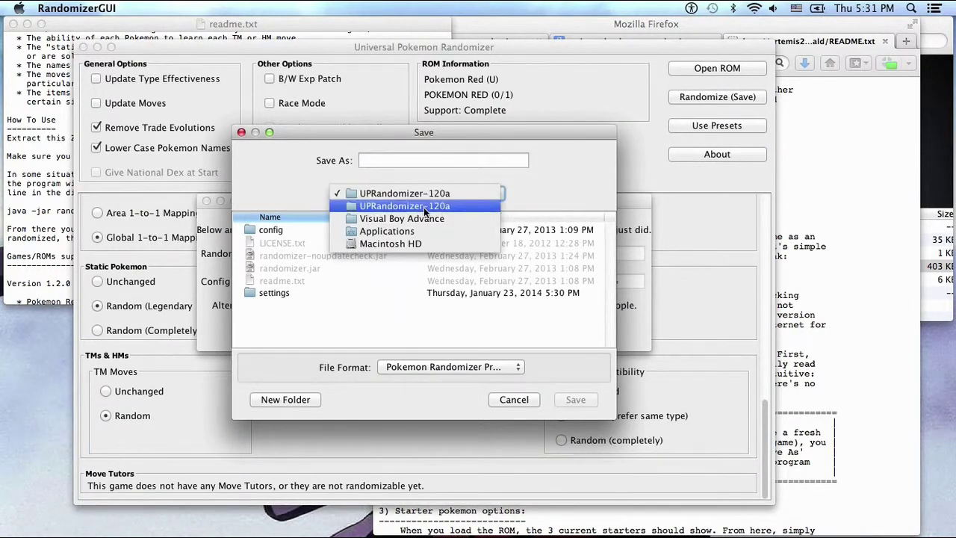
{"action": "left_click", "coordinate": [421, 219]}
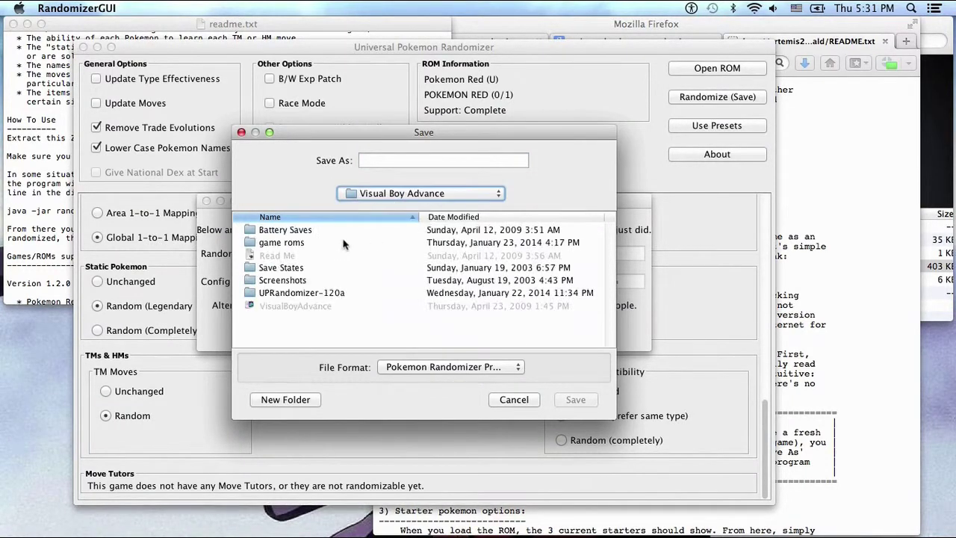
{"action": "double_click", "coordinate": [300, 243]}
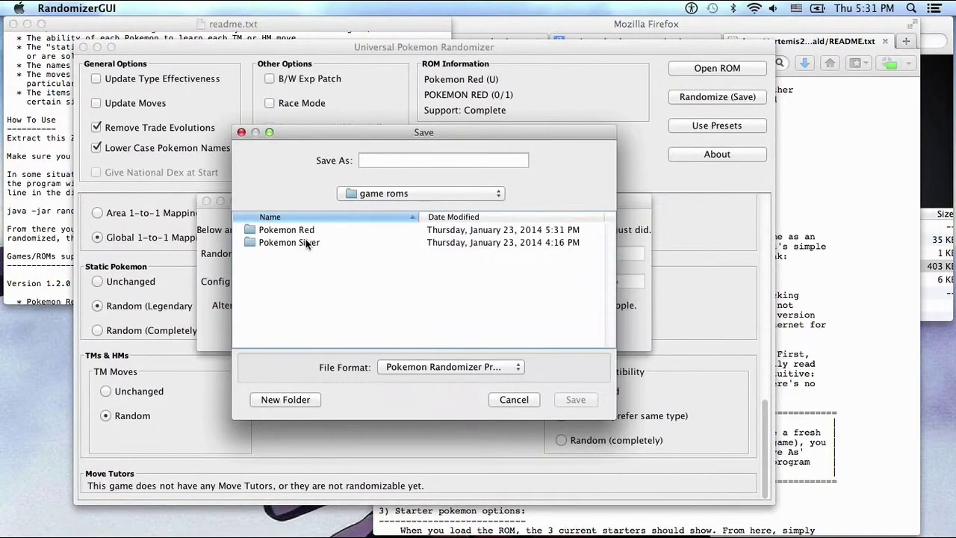
{"action": "double_click", "coordinate": [318, 231]}
{"action": "left_click", "coordinate": [440, 157]}
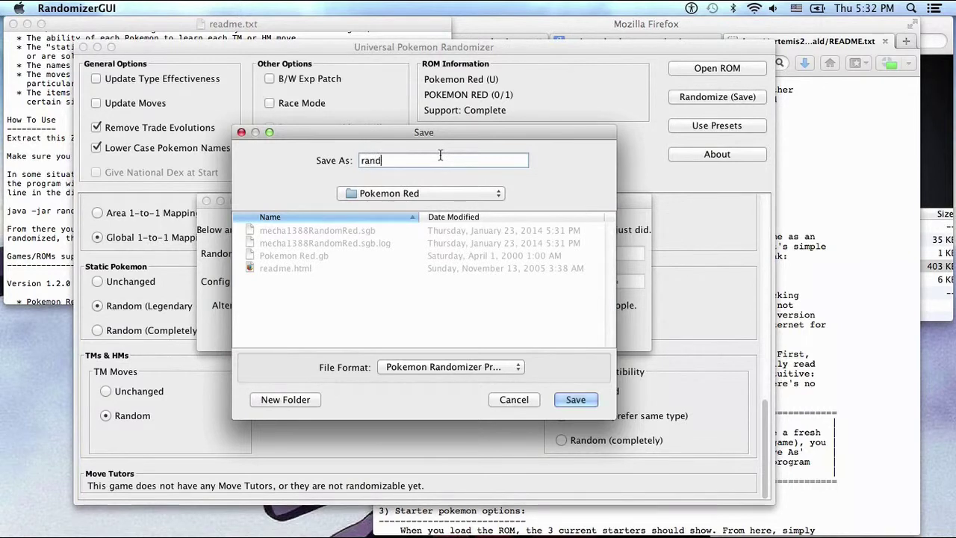
{"action": "left_click", "coordinate": [575, 400]}
{"action": "left_click", "coordinate": [612, 306]}
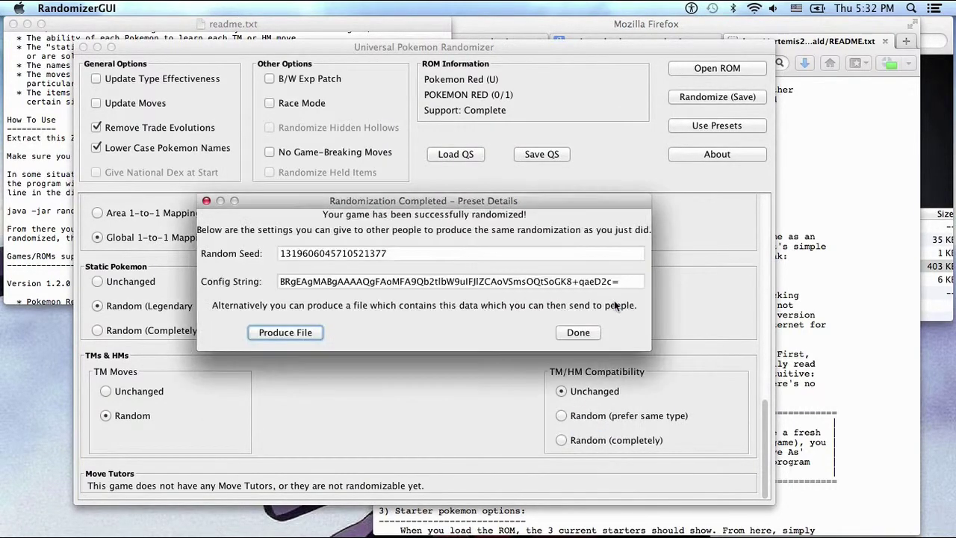
{"action": "left_click", "coordinate": [578, 333]}
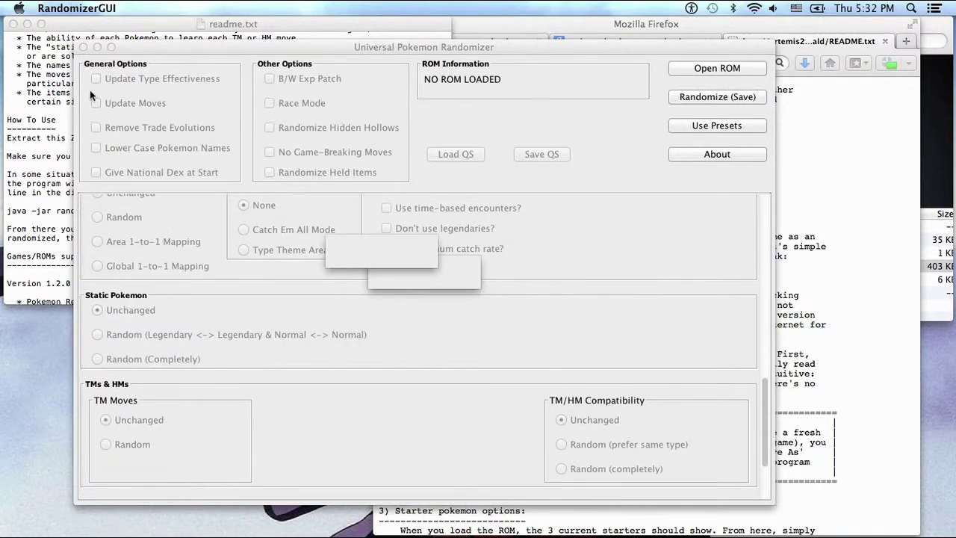
Quit the randomizer and close the UPRandomizer-120a folder window
{"action": "left_click", "coordinate": [76, 8]}
{"action": "left_click", "coordinate": [98, 117]}
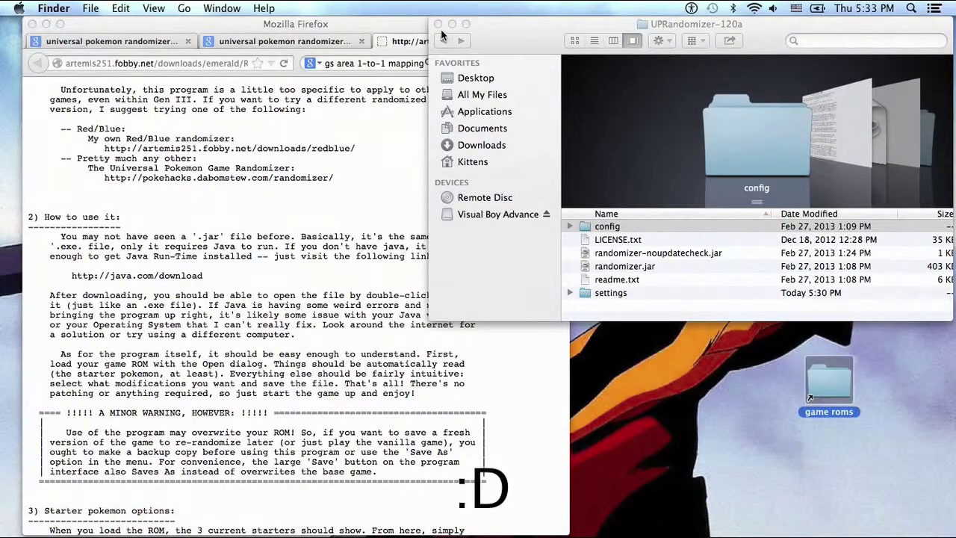
{"action": "left_click", "coordinate": [439, 24]}
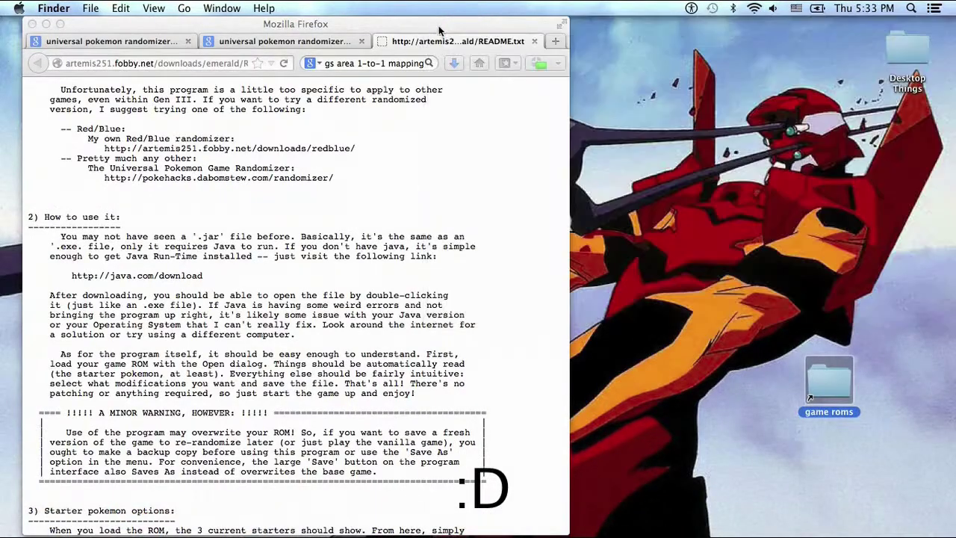
Switch to VisualBoyAdvance and start opening a ROM, browsing to the Pokemon Red folder inside game roms on the Desktop
{"action": "mouse_move", "coordinate": [641, 522]}
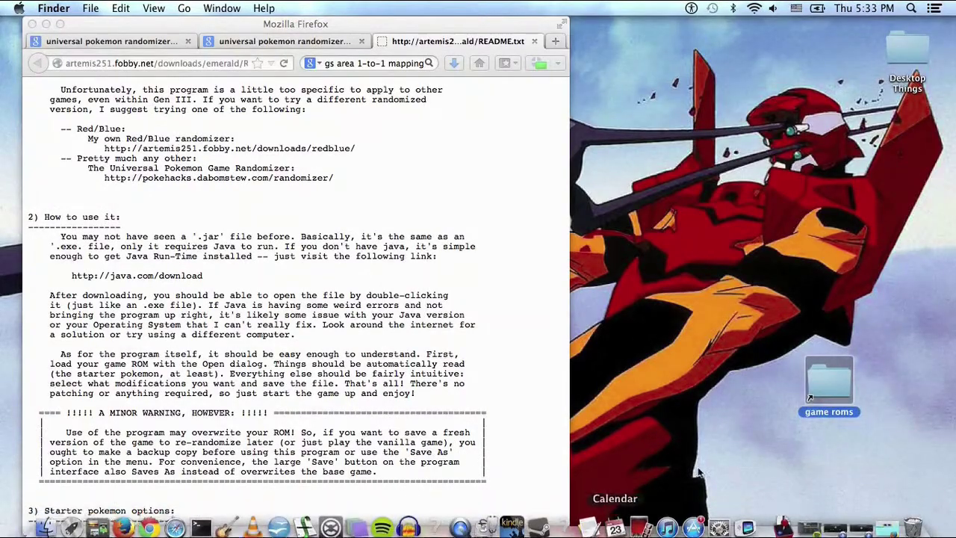
{"action": "left_click", "coordinate": [743, 522]}
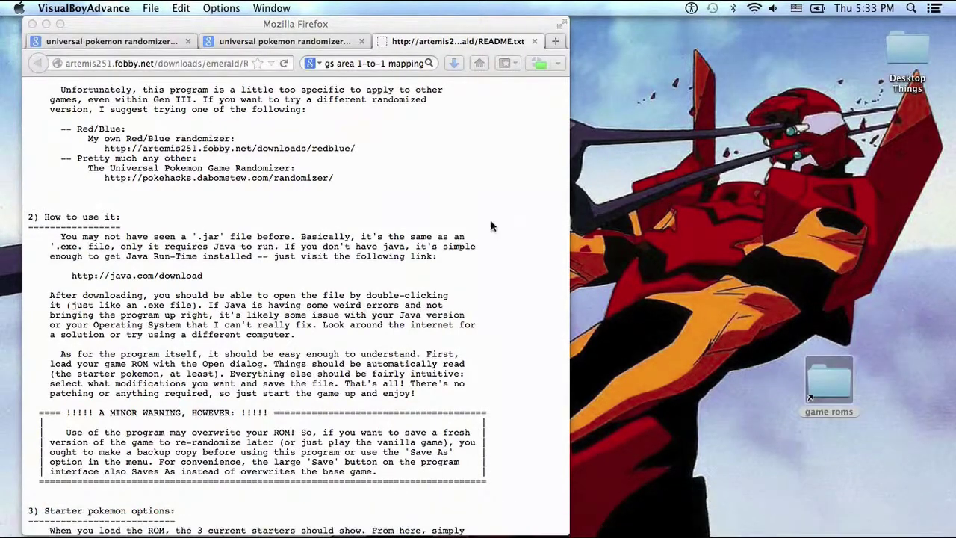
{"action": "left_click", "coordinate": [150, 8]}
{"action": "left_click", "coordinate": [160, 28]}
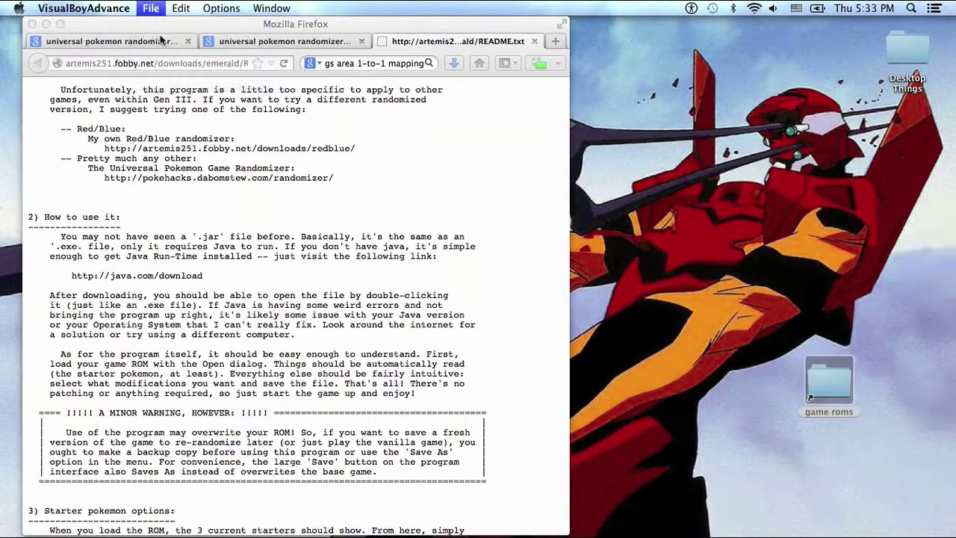
{"action": "left_click", "coordinate": [278, 136]}
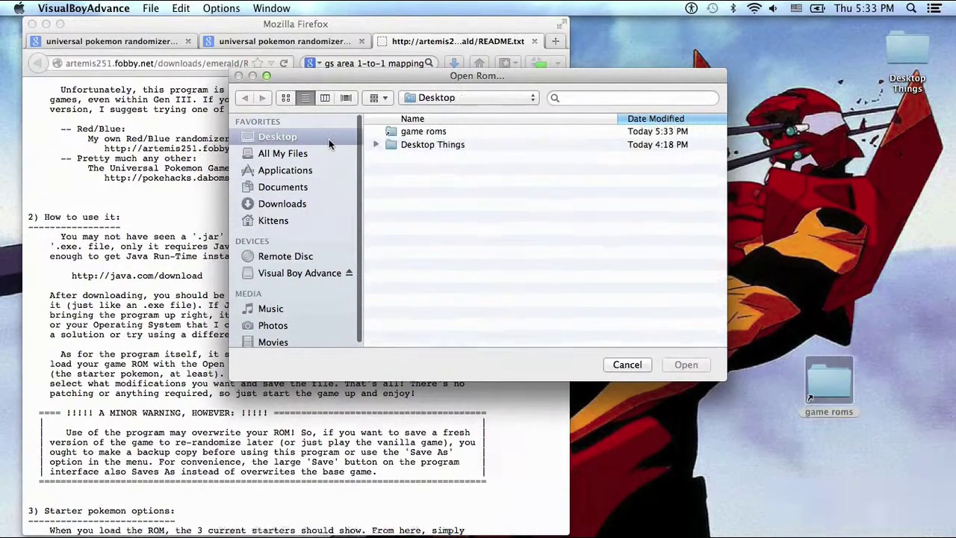
{"action": "left_click", "coordinate": [408, 133]}
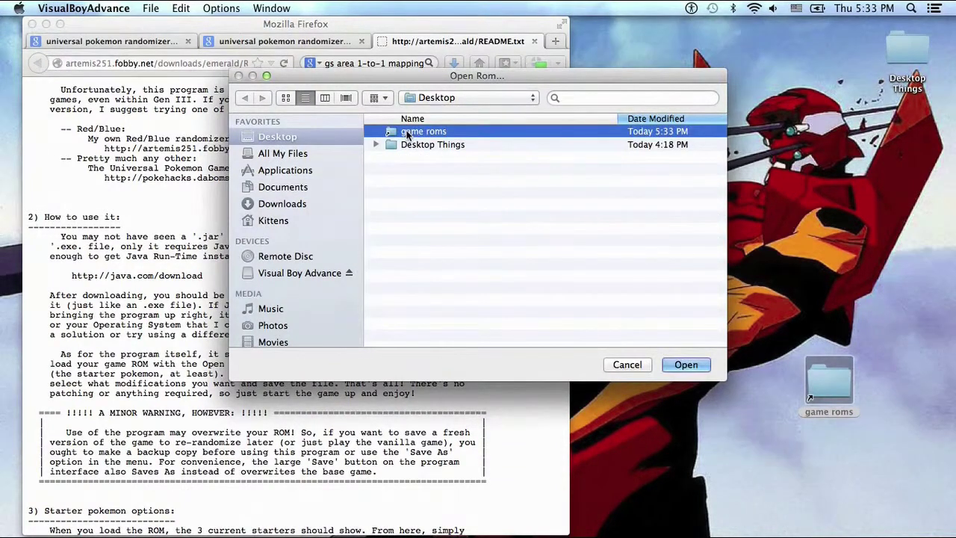
{"action": "double_click", "coordinate": [408, 132]}
{"action": "double_click", "coordinate": [392, 130]}
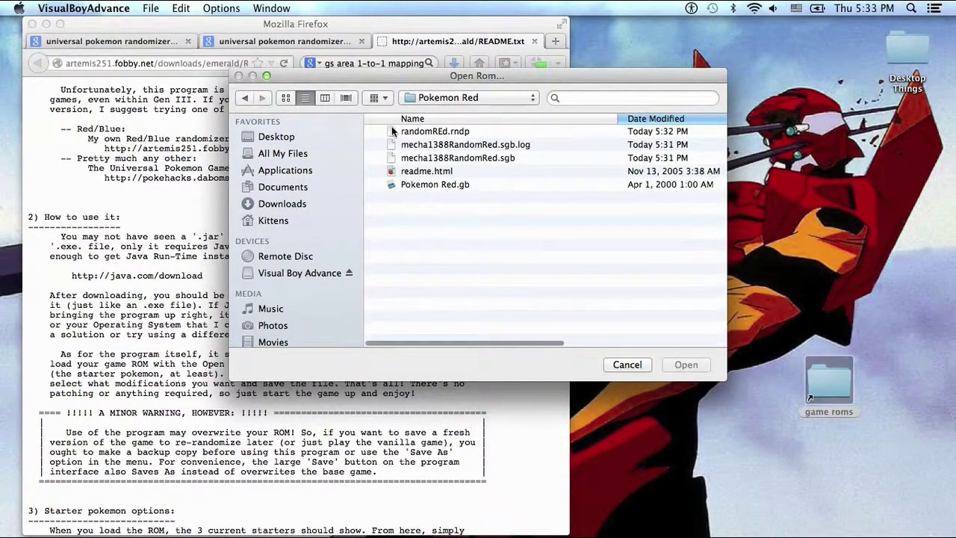
Load the randomized ROM mecha1388RandomRed.sgb from the Pokemon Red folder
{"action": "left_click", "coordinate": [487, 184]}
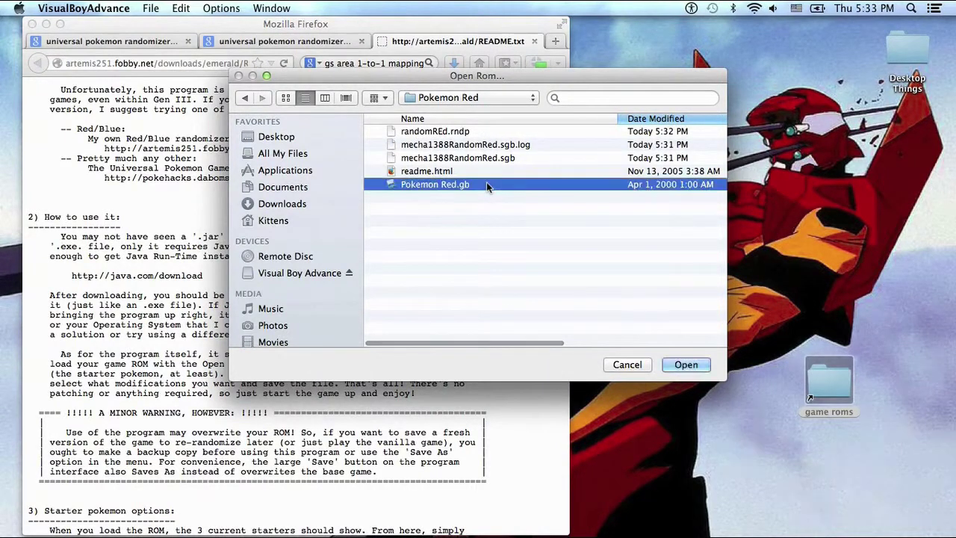
{"action": "left_click", "coordinate": [525, 159]}
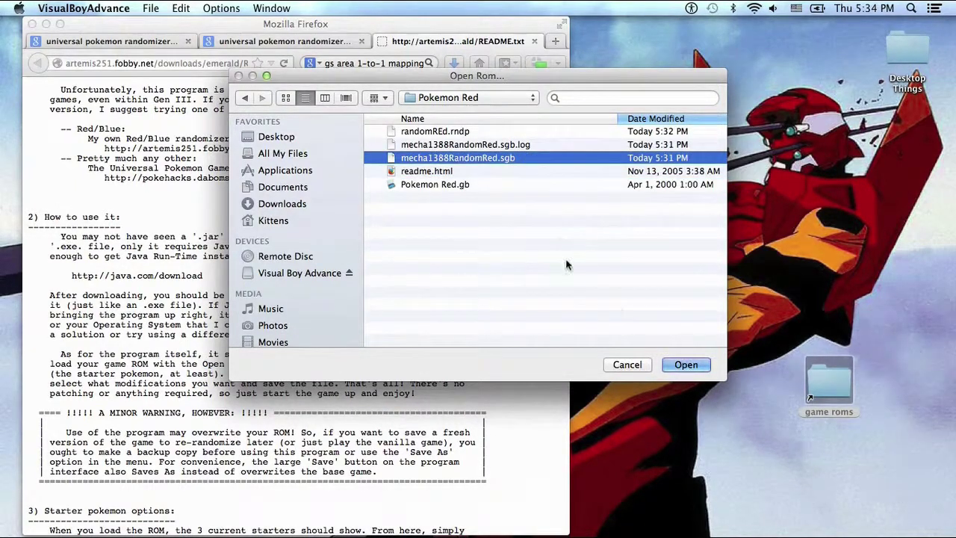
{"action": "left_click", "coordinate": [686, 364]}
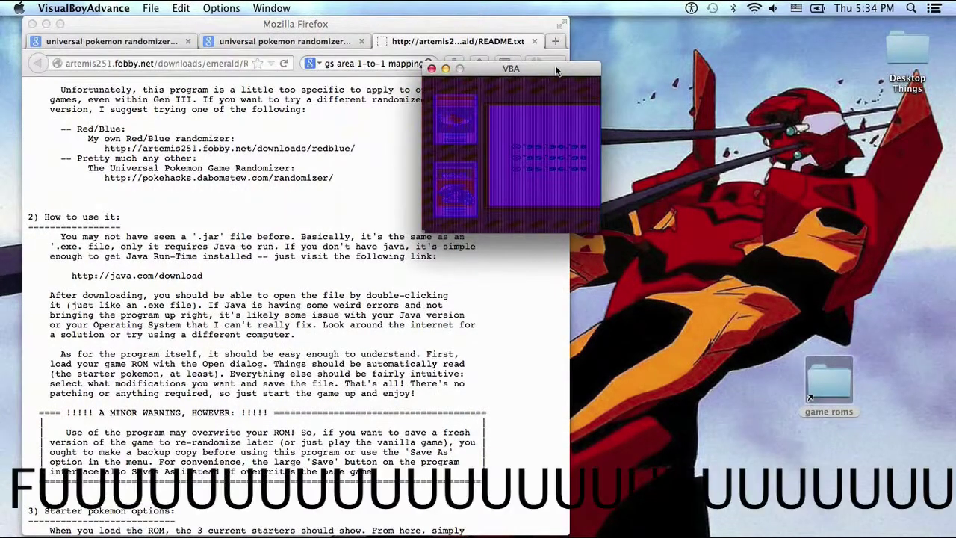
{"action": "left_click_drag", "start_coordinate": [555, 65], "coordinate": [430, 60]}
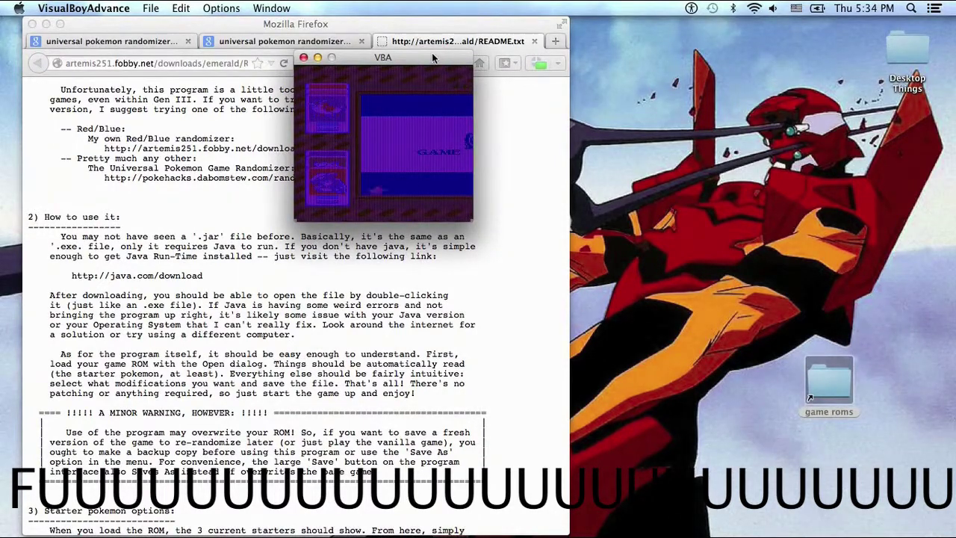
{"action": "left_click", "coordinate": [181, 8]}
{"action": "key", "text": "super+comma"}
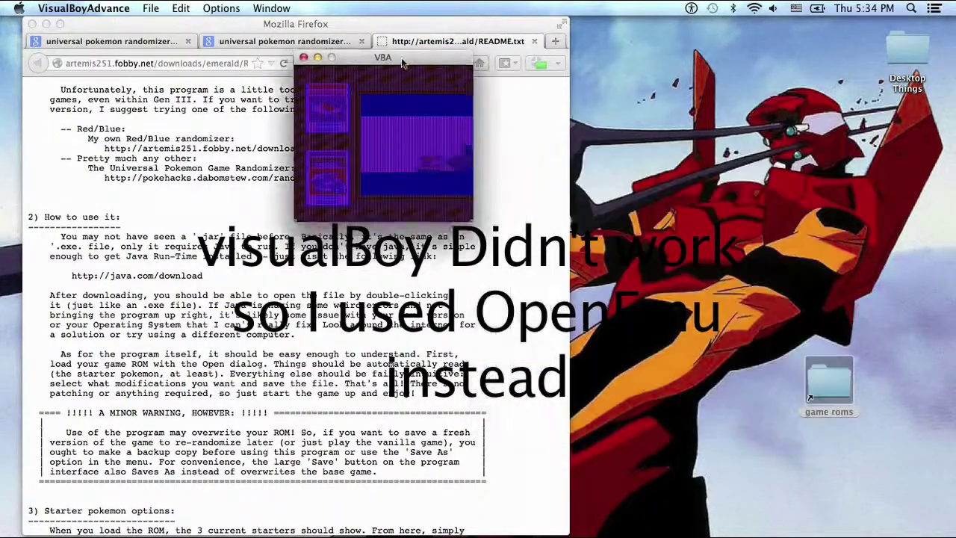
{"action": "left_click_drag", "start_coordinate": [402, 58], "coordinate": [321, 69]}
{"action": "left_click", "coordinate": [96, 9]}
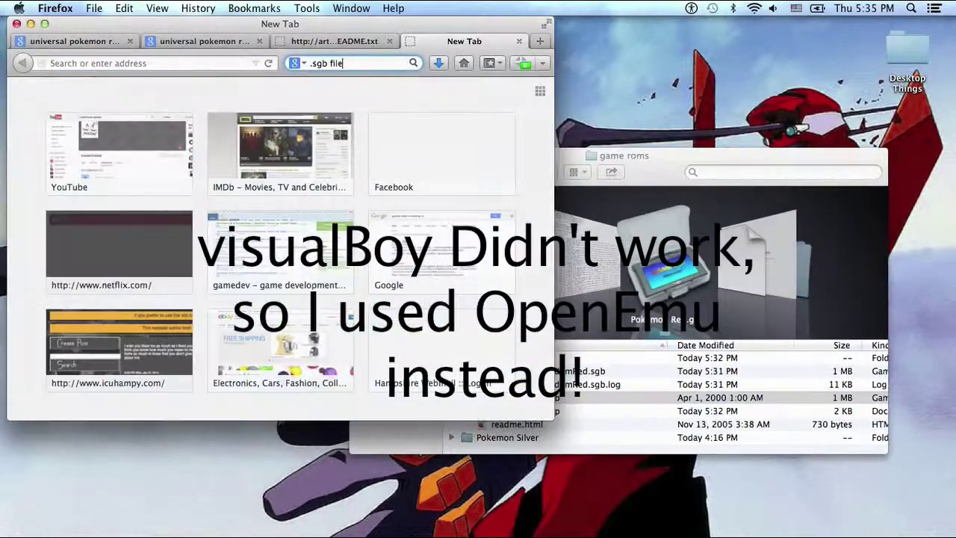
Search Google in Firefox for ".sgb file visual boy advance"
{"action": "key", "text": "Return"}
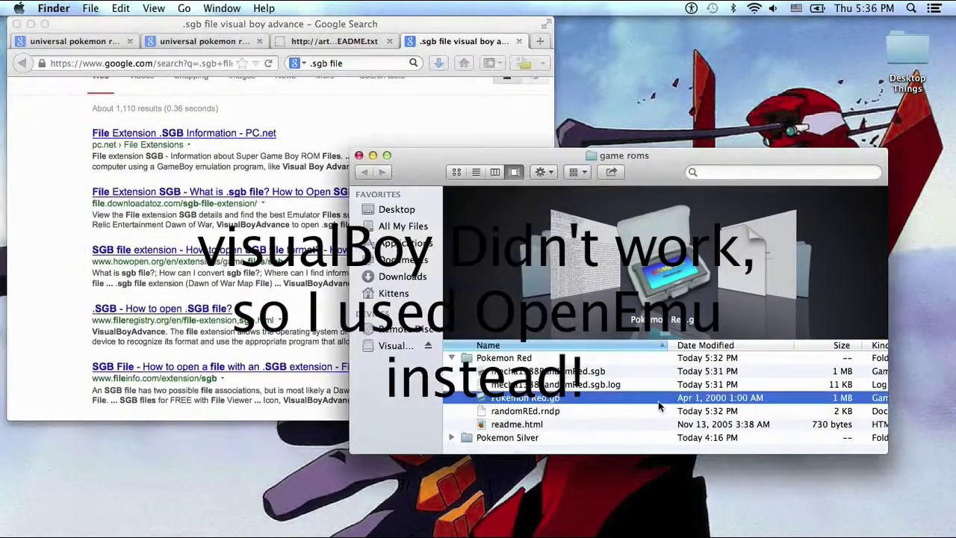
Open mecha1388RandomRed.sgb from the Pokemon Red folder with OpenEmu, allowing the downloaded application to run
{"action": "key", "text": "Up"}
{"action": "key", "text": "super+o"}
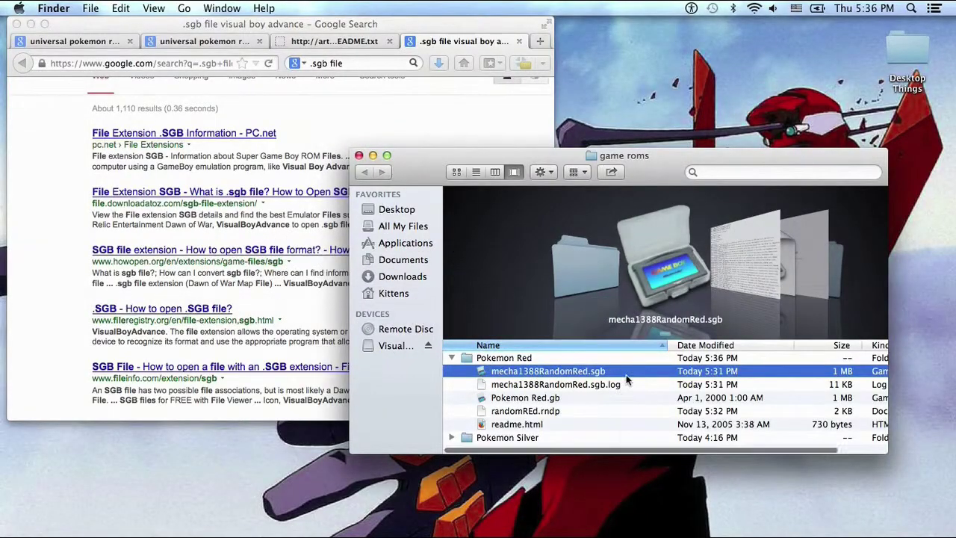
{"action": "right_click", "coordinate": [626, 374]}
{"action": "mouse_move", "coordinate": [692, 312]}
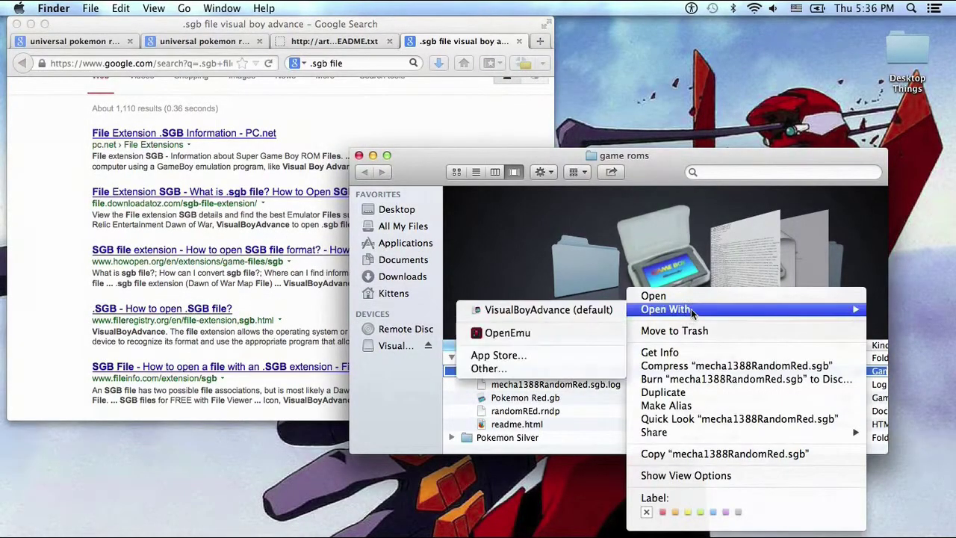
{"action": "left_click", "coordinate": [570, 330]}
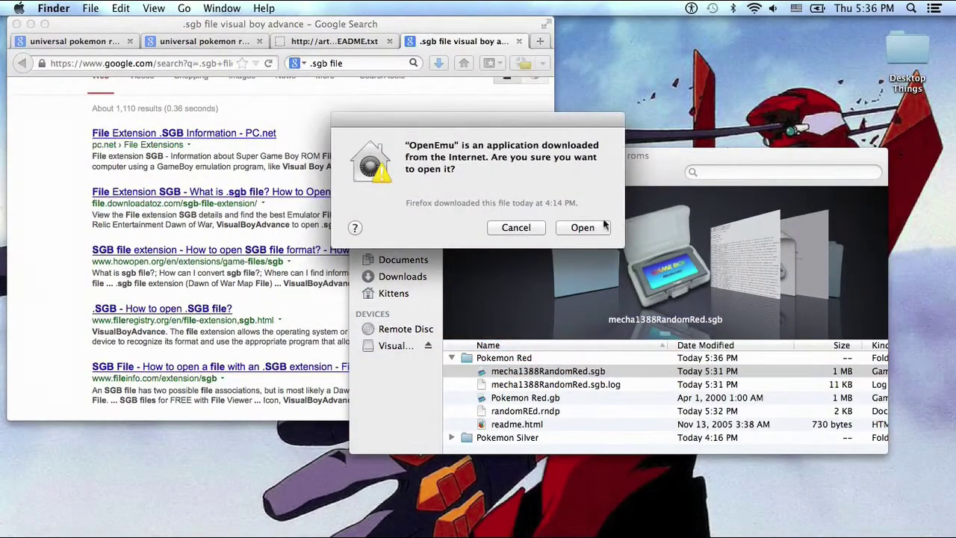
{"action": "left_click", "coordinate": [596, 229]}
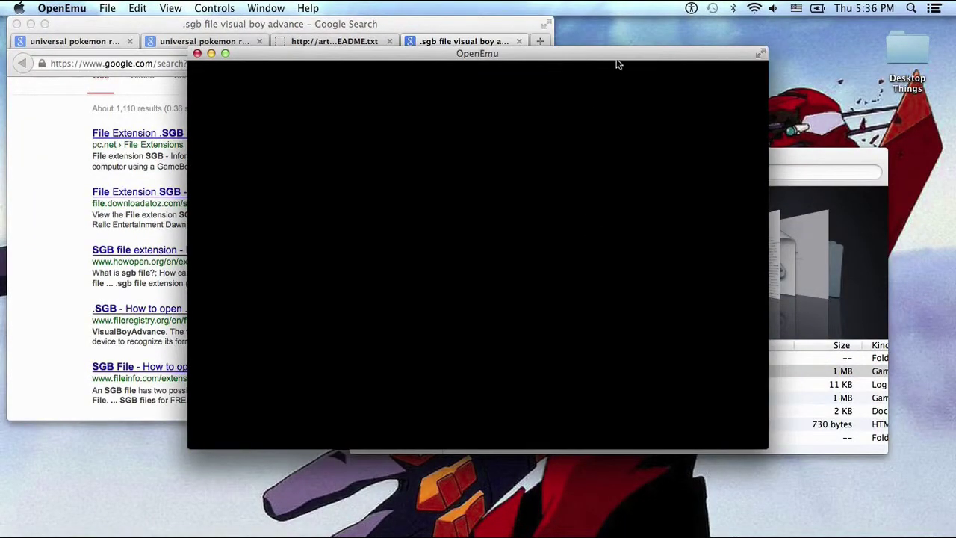
Begin OpenEmu's first-time setup and review the whole list of system cores offered for installation
{"action": "left_click_drag", "start_coordinate": [617, 59], "coordinate": [595, 54]}
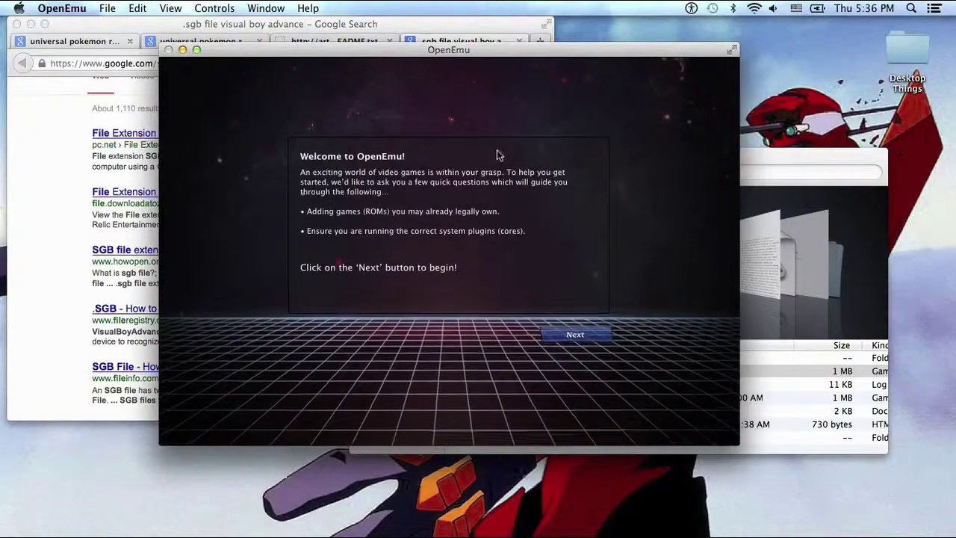
{"action": "left_click", "coordinate": [587, 338]}
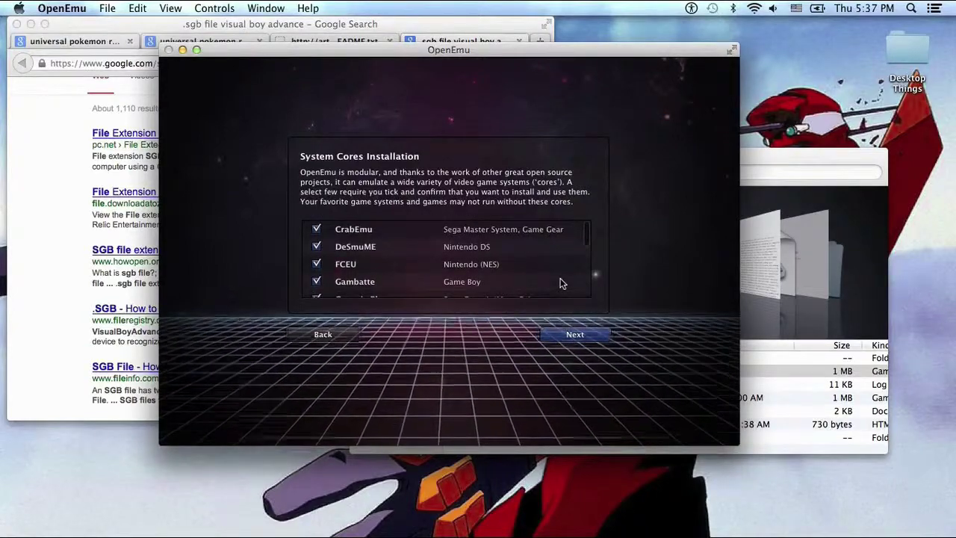
{"action": "scroll", "coordinate": [560, 281], "scroll_direction": "down", "scroll_amount": 2}
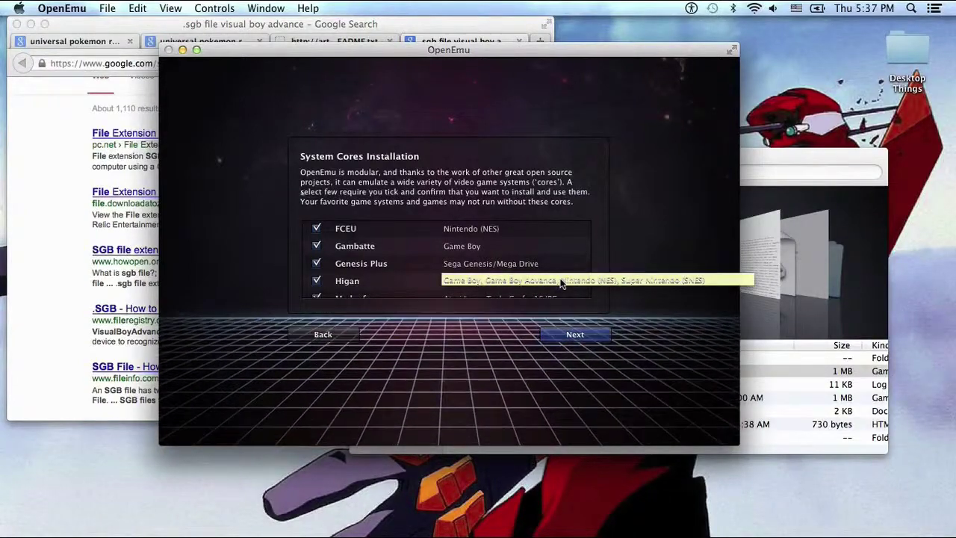
{"action": "scroll", "coordinate": [561, 282], "scroll_direction": "down", "scroll_amount": 5}
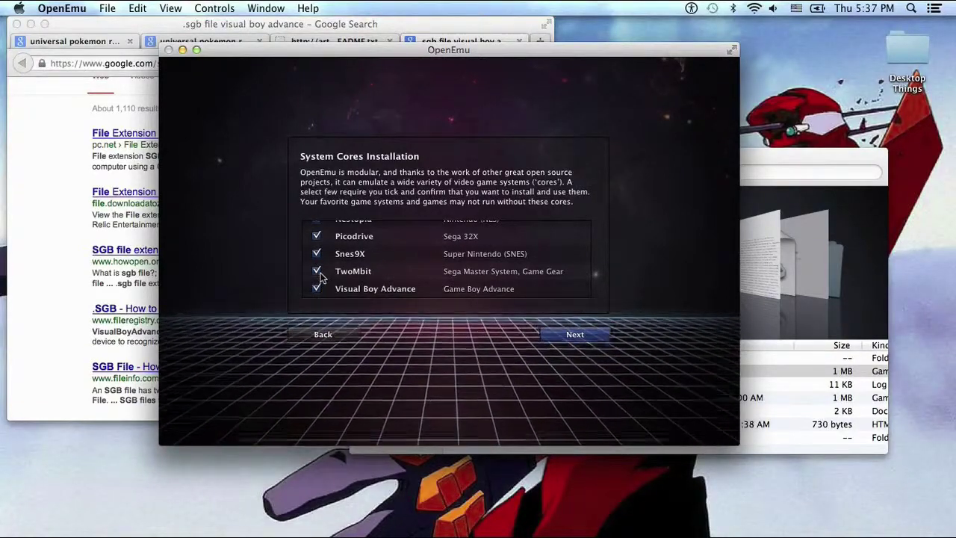
{"action": "scroll", "coordinate": [319, 276], "scroll_direction": "up", "scroll_amount": 6}
{"action": "scroll", "coordinate": [320, 276], "scroll_direction": "up", "scroll_amount": 2}
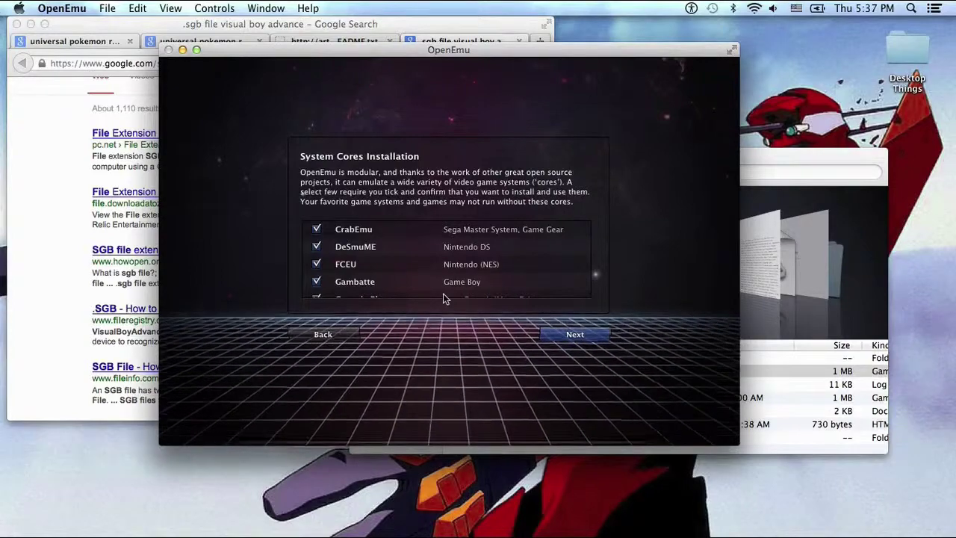
Exclude the CrabEmu, DeSmuME, FCEU and Genesis Plus cores from installation, keeping Gambatte and Higan for Game Boy
{"action": "left_click", "coordinate": [323, 232]}
{"action": "left_click", "coordinate": [316, 229]}
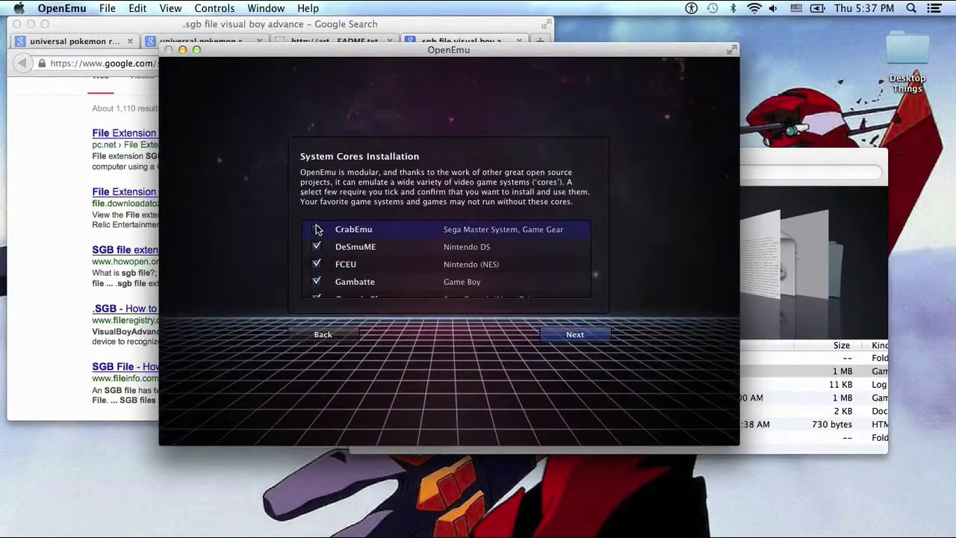
{"action": "left_click", "coordinate": [316, 246]}
{"action": "left_click", "coordinate": [317, 264]}
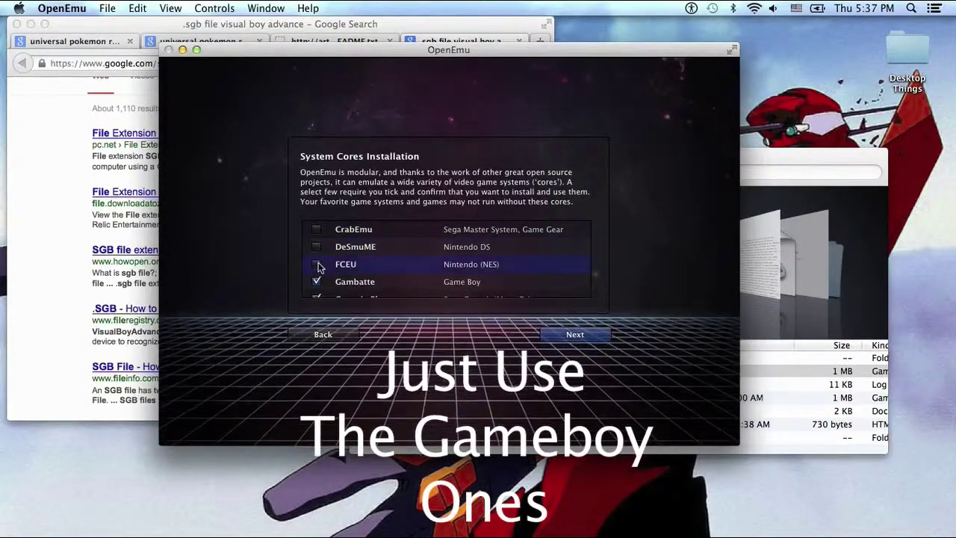
{"action": "scroll", "coordinate": [317, 263], "scroll_direction": "down", "scroll_amount": 2}
{"action": "left_click", "coordinate": [316, 258]}
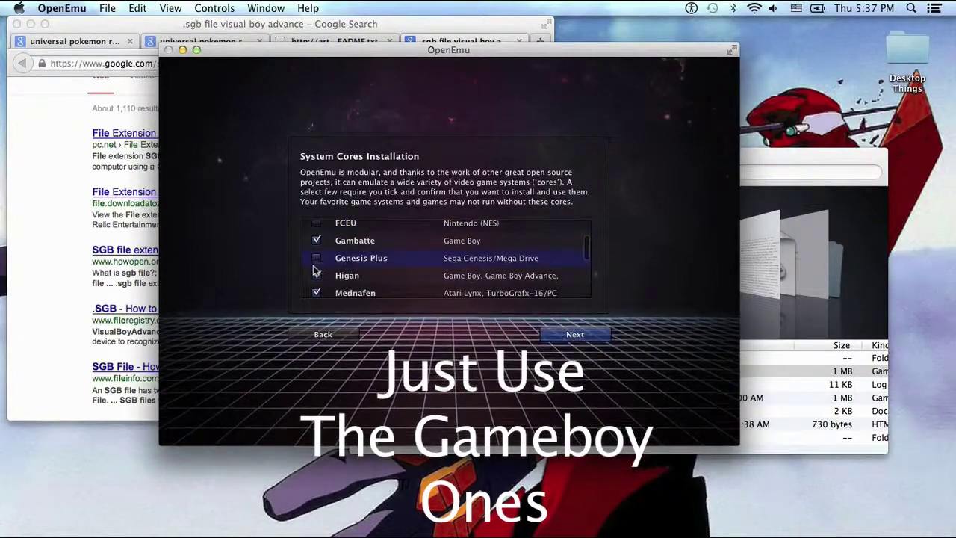
{"action": "left_click", "coordinate": [317, 276]}
{"action": "scroll", "coordinate": [317, 275], "scroll_direction": "down", "scroll_amount": 1}
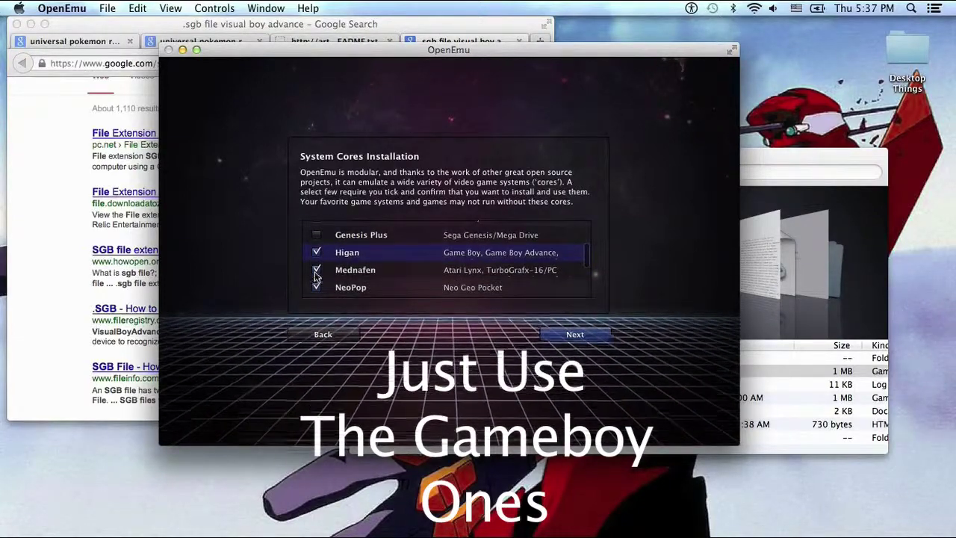
Exclude the Mednafen, Nestopia, Picodrive, Snes9X and TwoMbit cores, keep Visual Boy Advance, and accept the core selection
{"action": "left_click", "coordinate": [316, 276]}
{"action": "scroll", "coordinate": [317, 276], "scroll_direction": "down", "scroll_amount": 2}
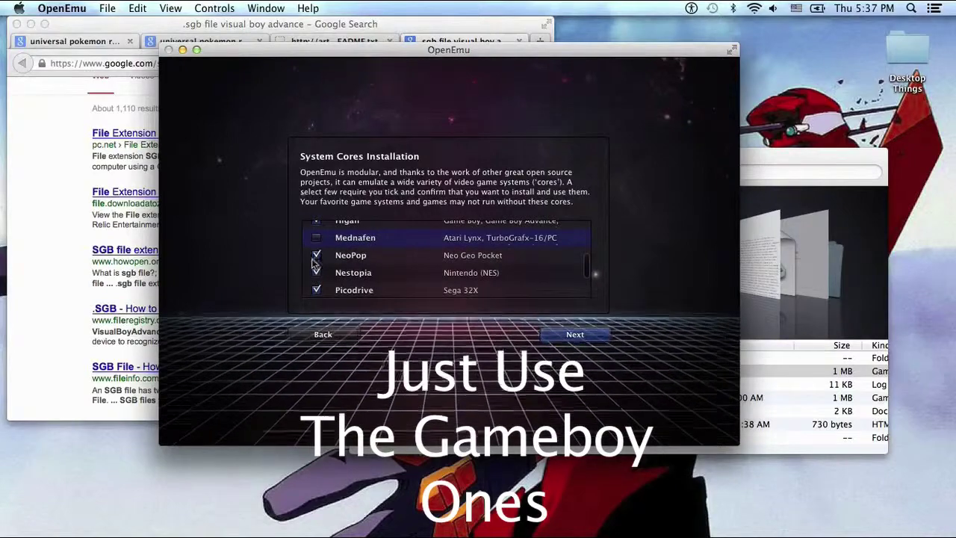
{"action": "left_click", "coordinate": [317, 274]}
{"action": "scroll", "coordinate": [317, 276], "scroll_direction": "down", "scroll_amount": 2}
{"action": "scroll", "coordinate": [317, 276], "scroll_direction": "down", "scroll_amount": 1}
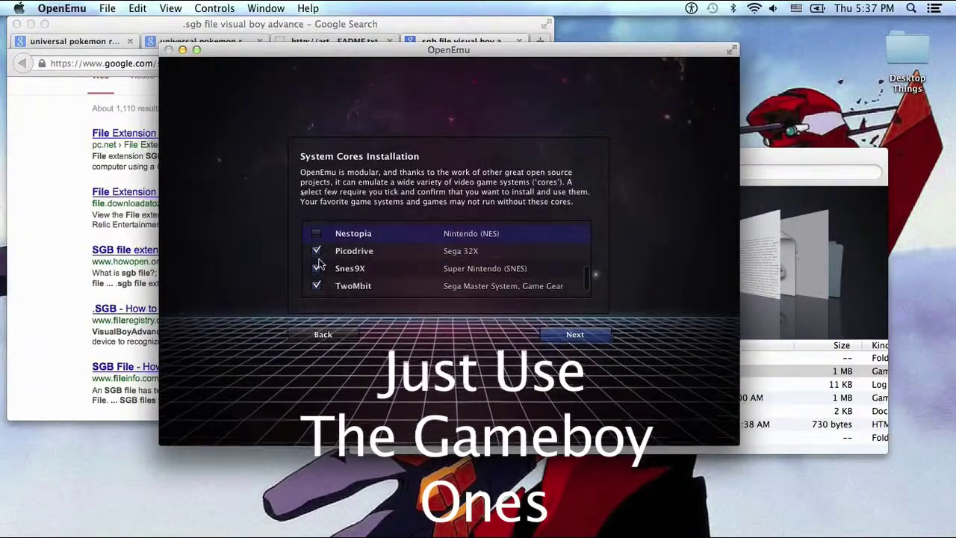
{"action": "left_click", "coordinate": [317, 252]}
{"action": "left_click", "coordinate": [317, 273]}
{"action": "scroll", "coordinate": [317, 276], "scroll_direction": "down", "scroll_amount": 1}
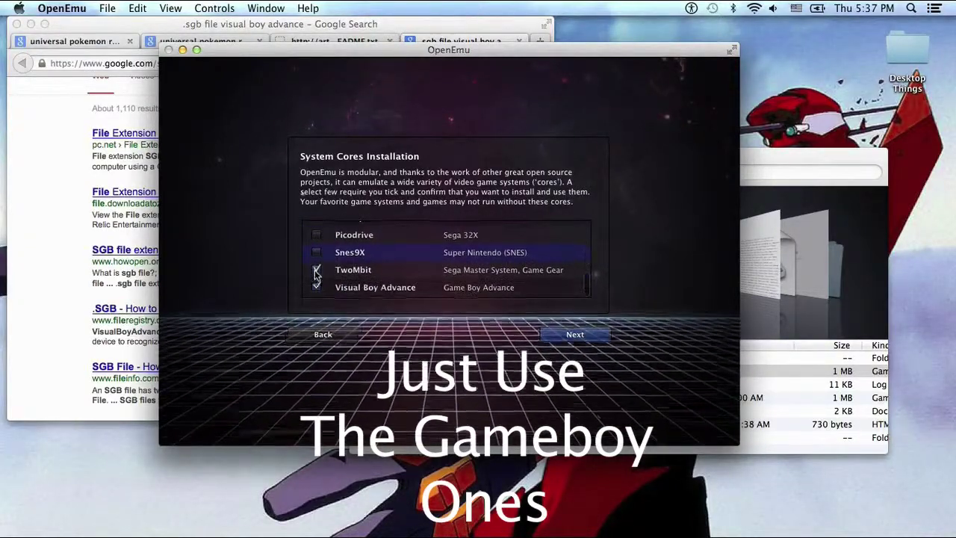
{"action": "left_click", "coordinate": [317, 273]}
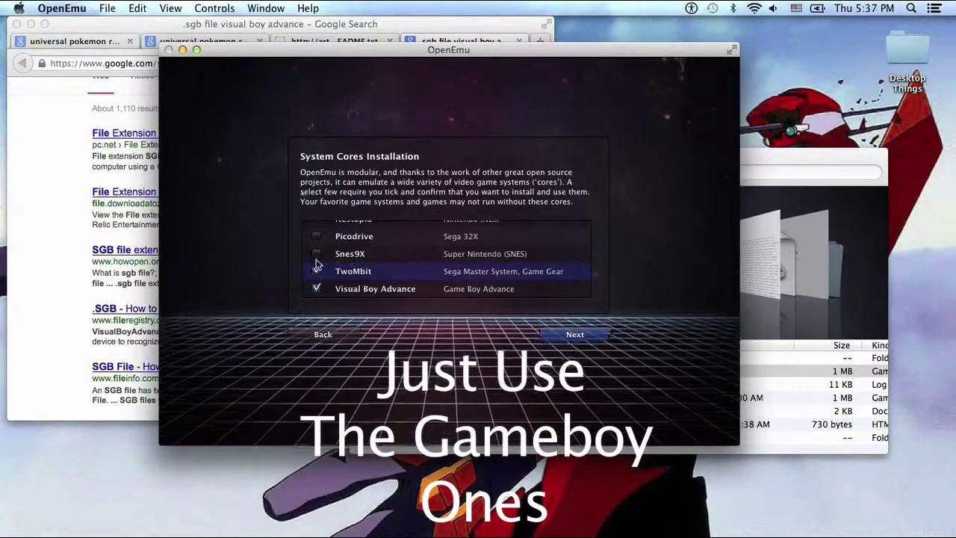
{"action": "left_click", "coordinate": [317, 271]}
{"action": "left_click", "coordinate": [595, 338]}
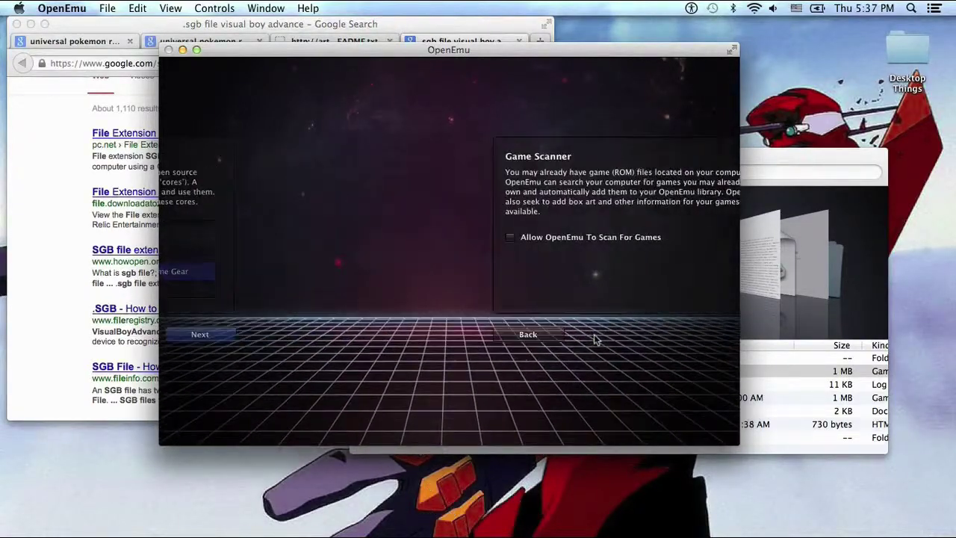
Allow OpenEmu to scan Macintosh HD and Visual Boy Advance for games, and finish the setup
{"action": "left_click", "coordinate": [305, 237]}
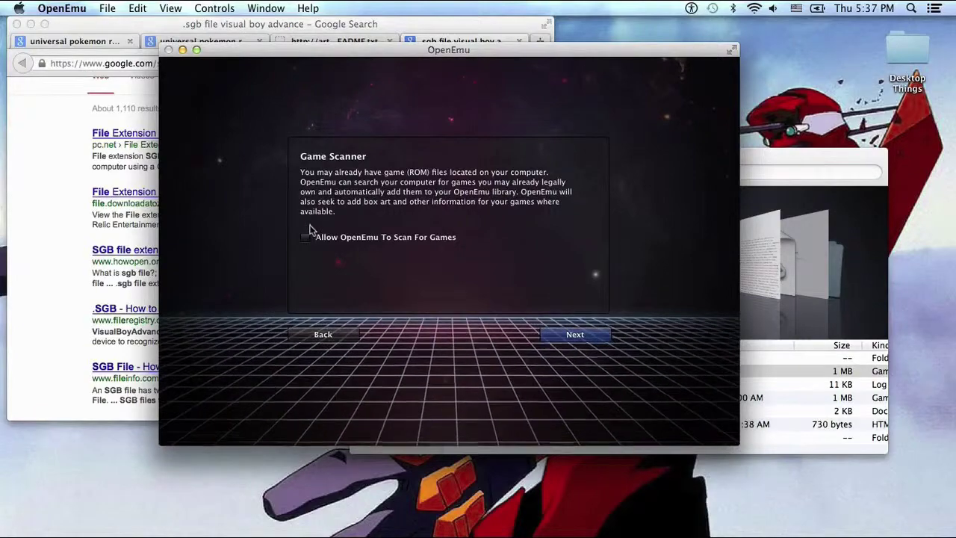
{"action": "left_click", "coordinate": [582, 333]}
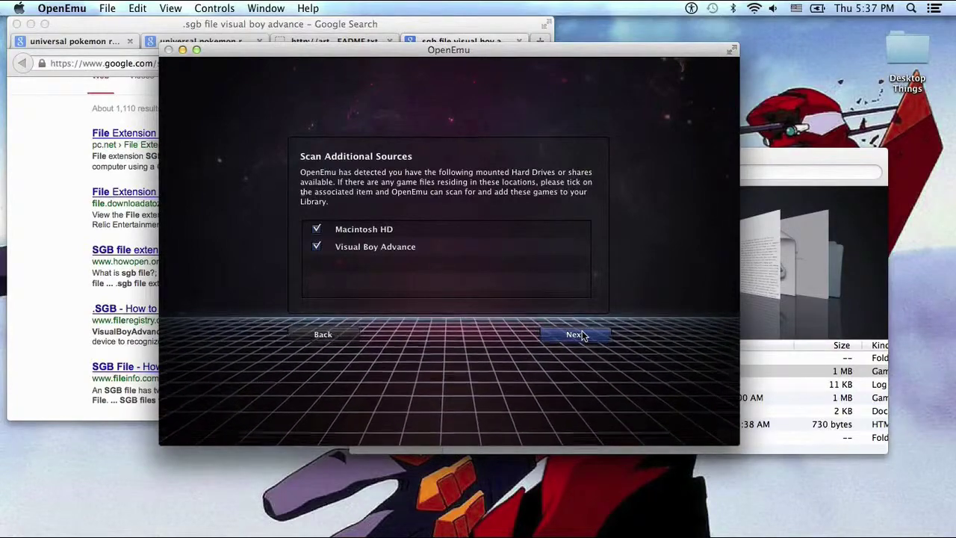
{"action": "left_click", "coordinate": [582, 334]}
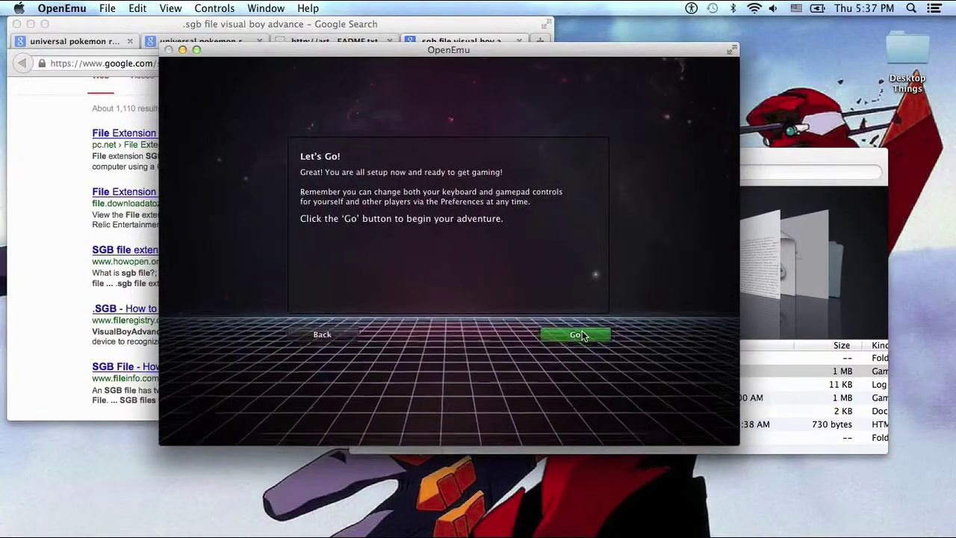
{"action": "left_click", "coordinate": [582, 335]}
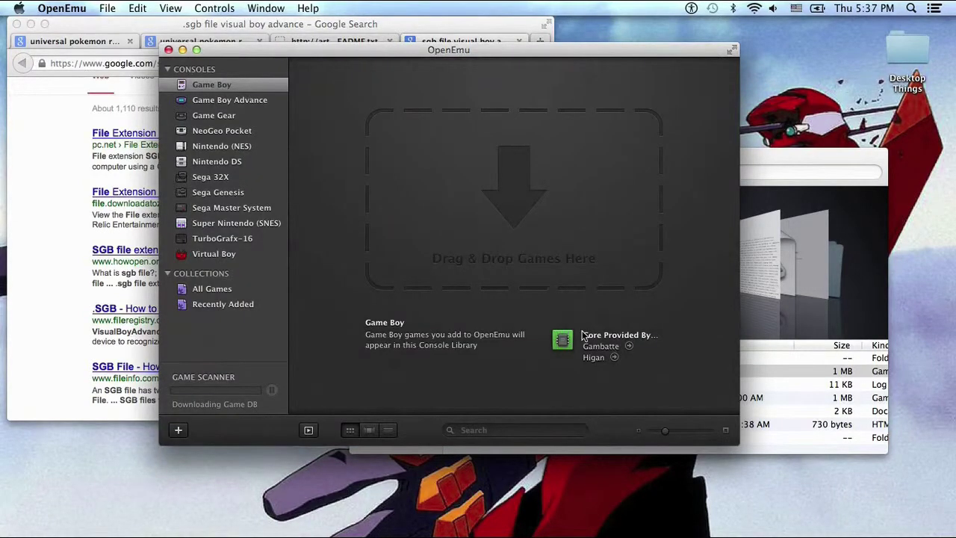
Add mecha1388RandomRed.sgb from the game roms folder to OpenEmu's All Games collection and launch the game
{"action": "left_click", "coordinate": [266, 102]}
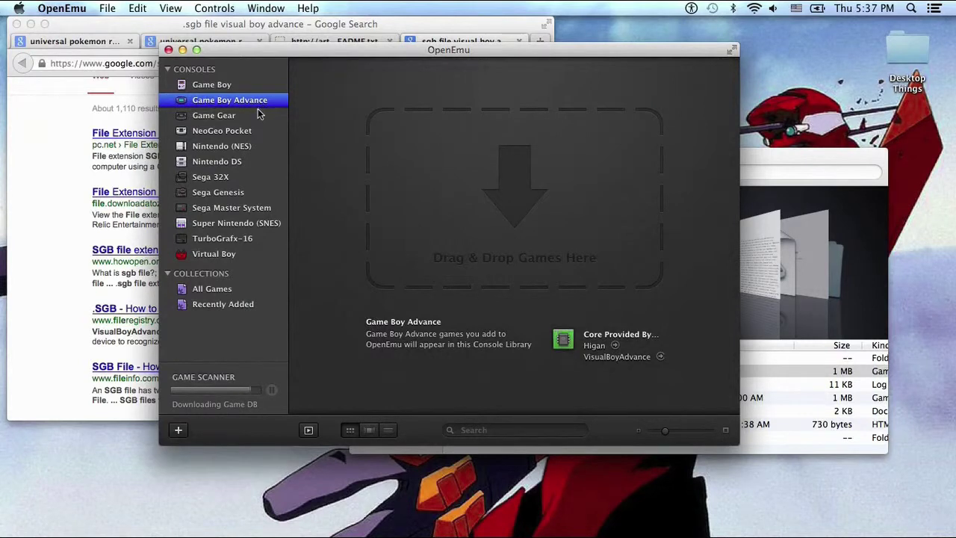
{"action": "left_click", "coordinate": [237, 254]}
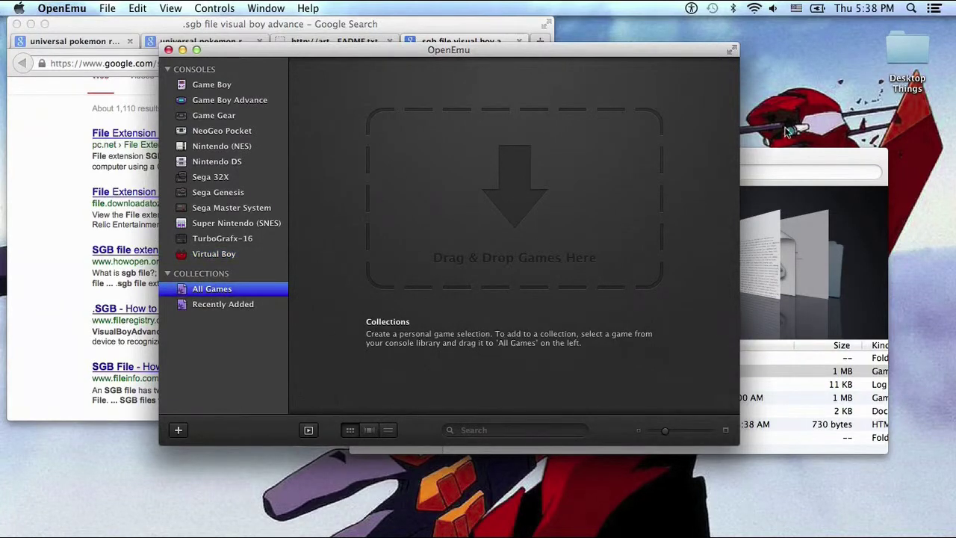
{"action": "left_click", "coordinate": [789, 154]}
{"action": "left_click_drag", "start_coordinate": [789, 155], "coordinate": [833, 251]}
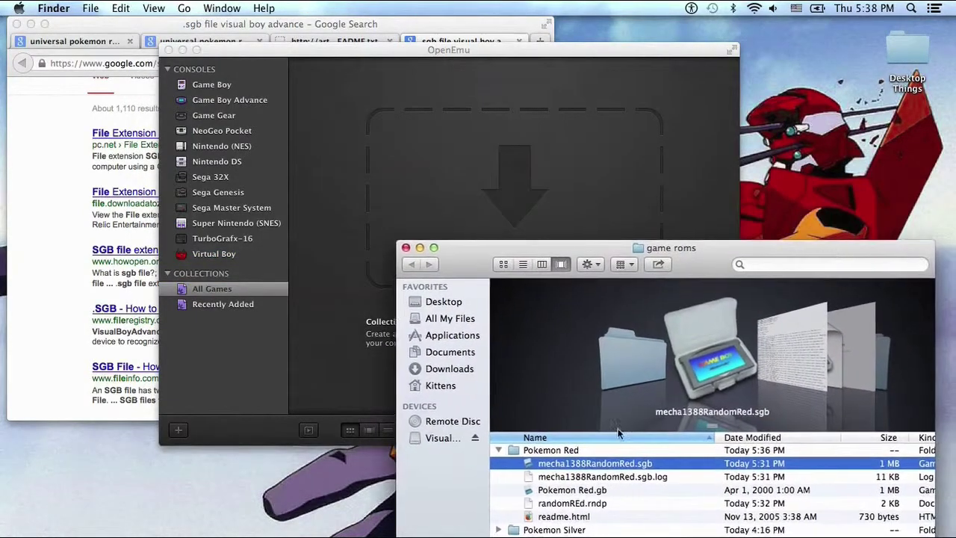
{"action": "left_click_drag", "start_coordinate": [606, 463], "coordinate": [571, 205]}
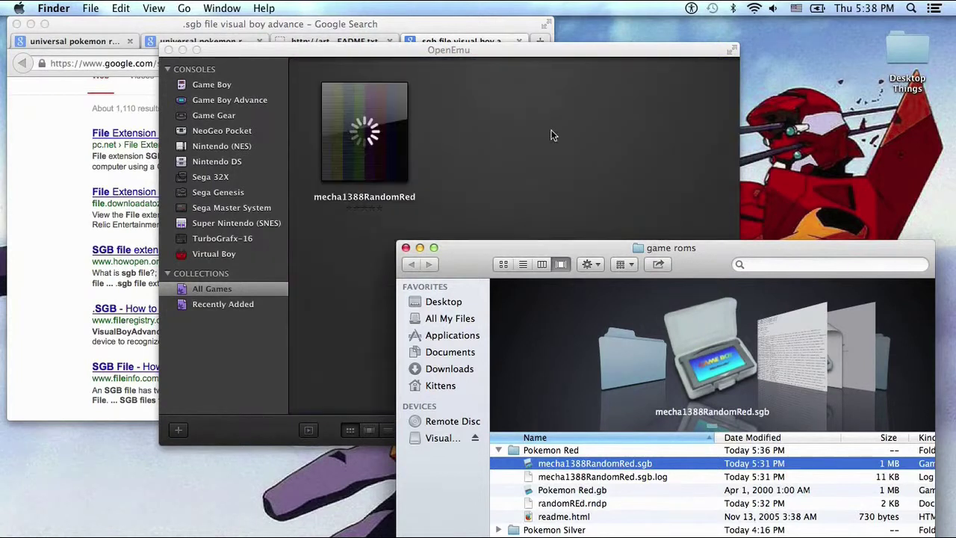
{"action": "left_click", "coordinate": [555, 52]}
{"action": "double_click", "coordinate": [379, 111]}
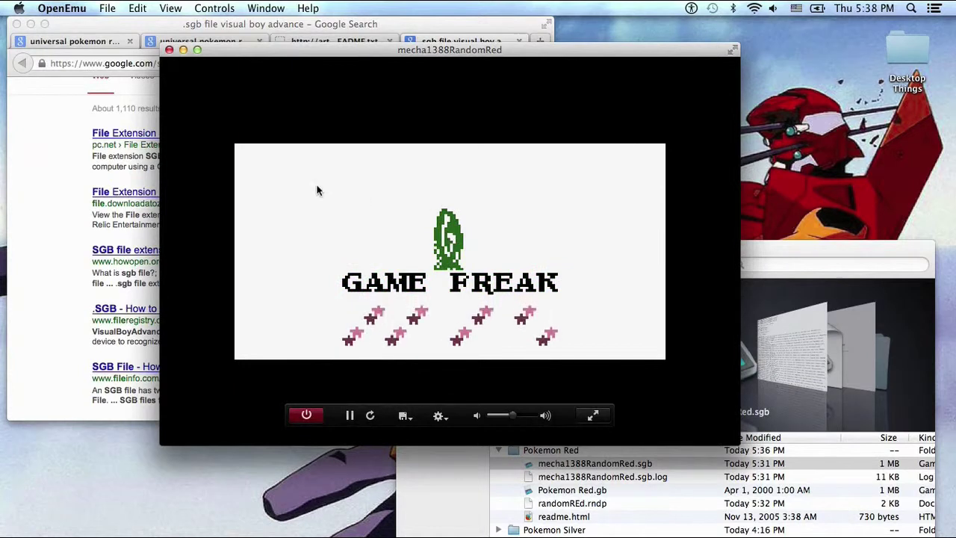
Open OpenEmu's preferences and review the Library and Gameplay settings
{"action": "left_click", "coordinate": [62, 8]}
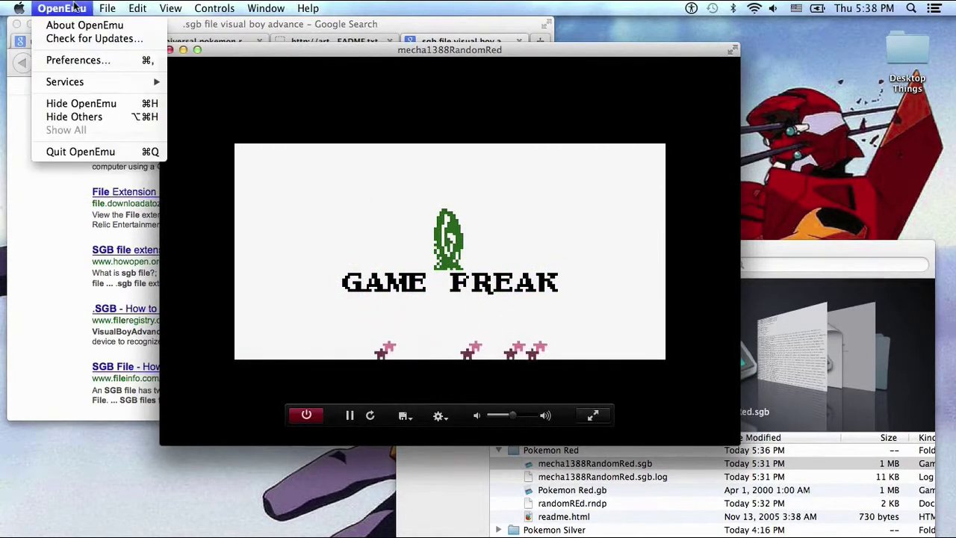
{"action": "left_click", "coordinate": [82, 59]}
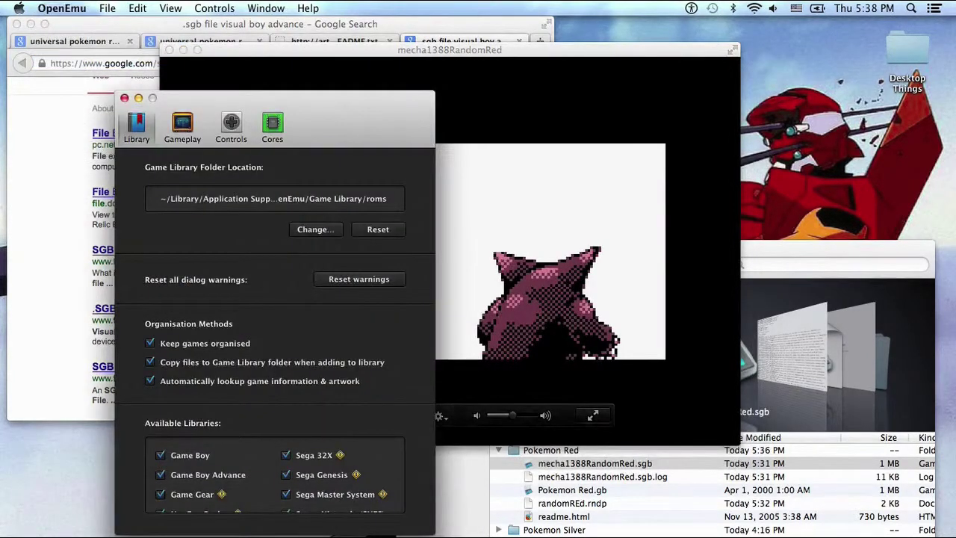
{"action": "left_click", "coordinate": [212, 88]}
{"action": "left_click_drag", "start_coordinate": [185, 106], "coordinate": [185, 31]}
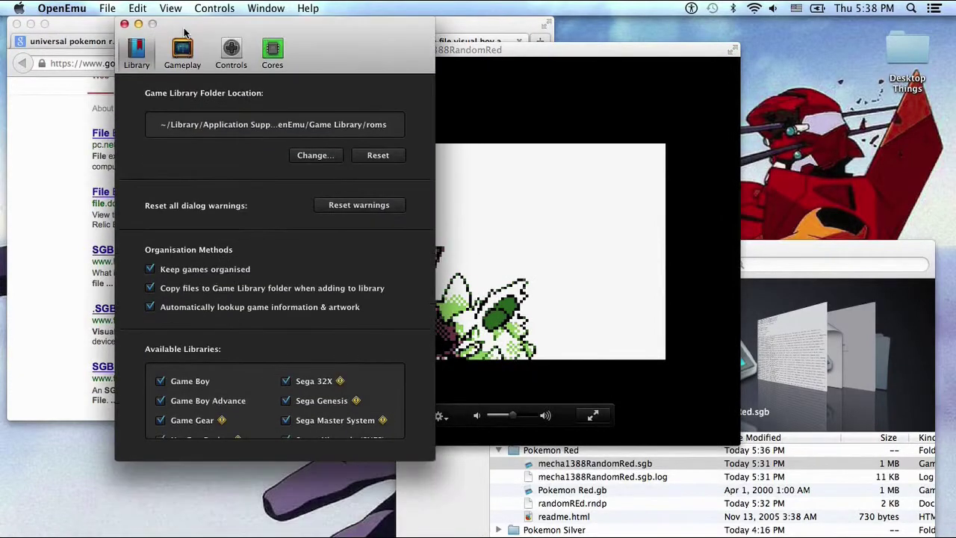
{"action": "left_click", "coordinate": [186, 45]}
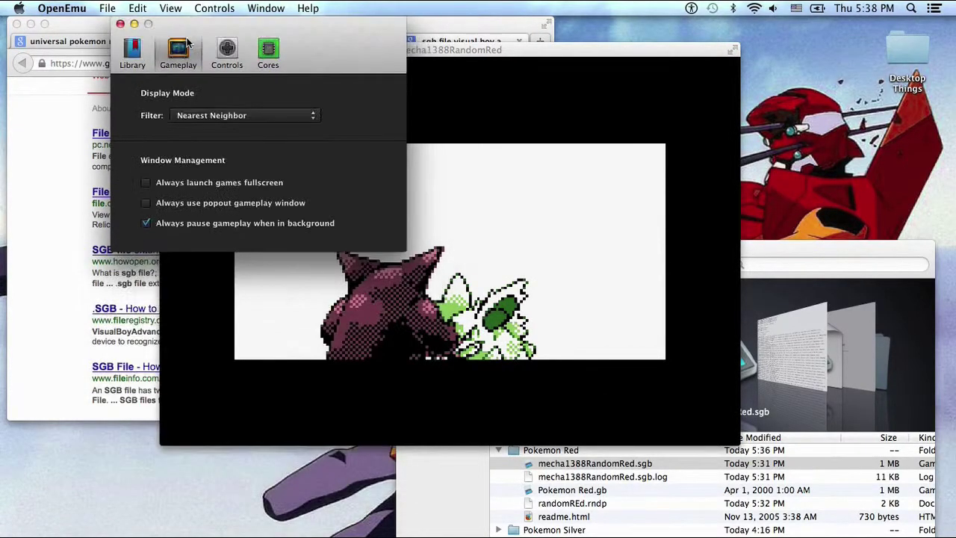
{"action": "left_click", "coordinate": [137, 47]}
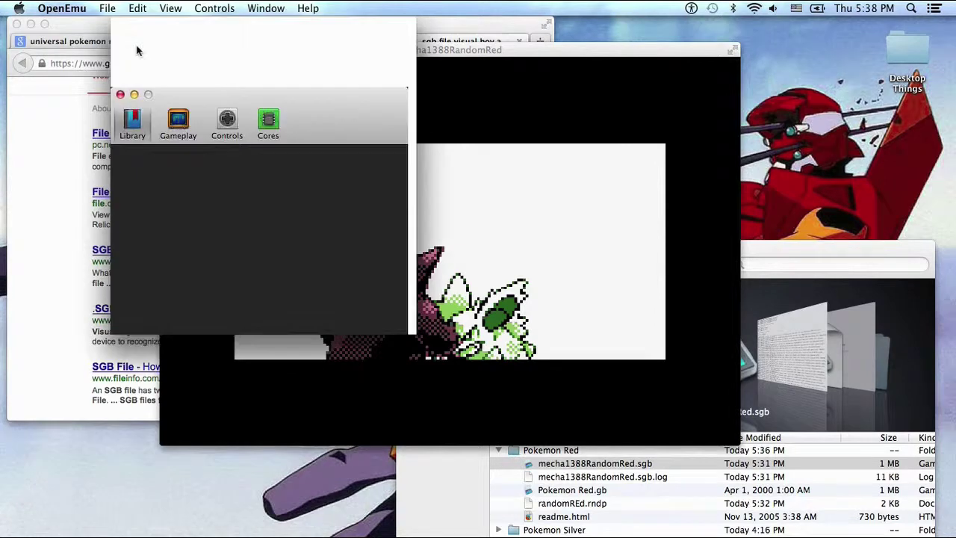